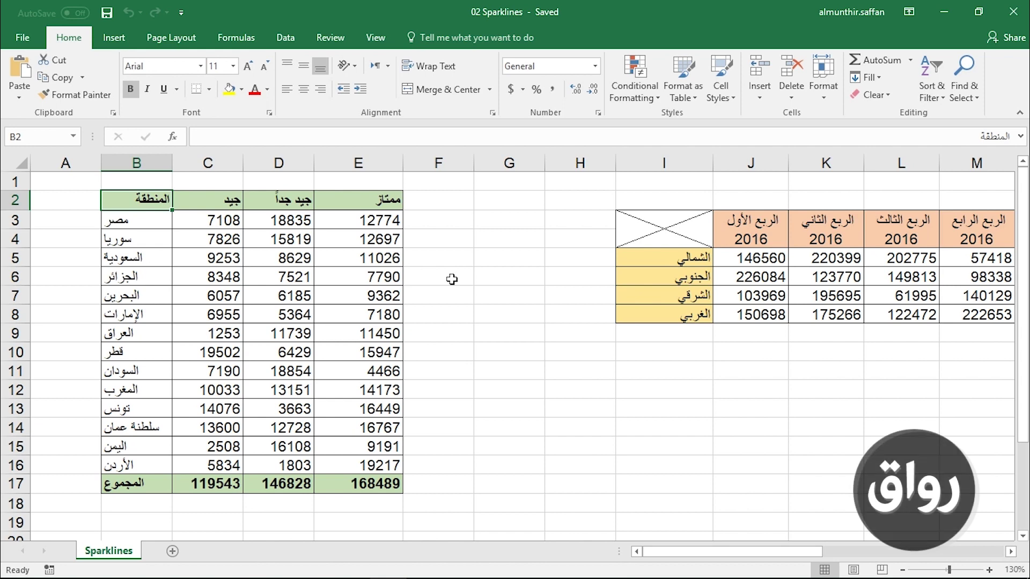
Step: Insert a column sparkline in cell F3 using the data range C3:E3
left_click(451, 225)
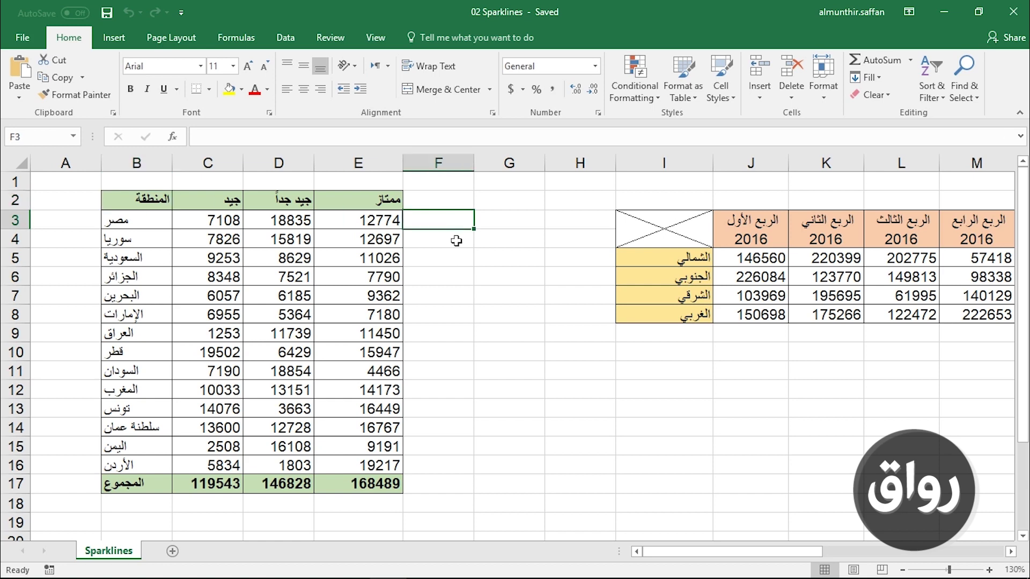
left_click(114, 37)
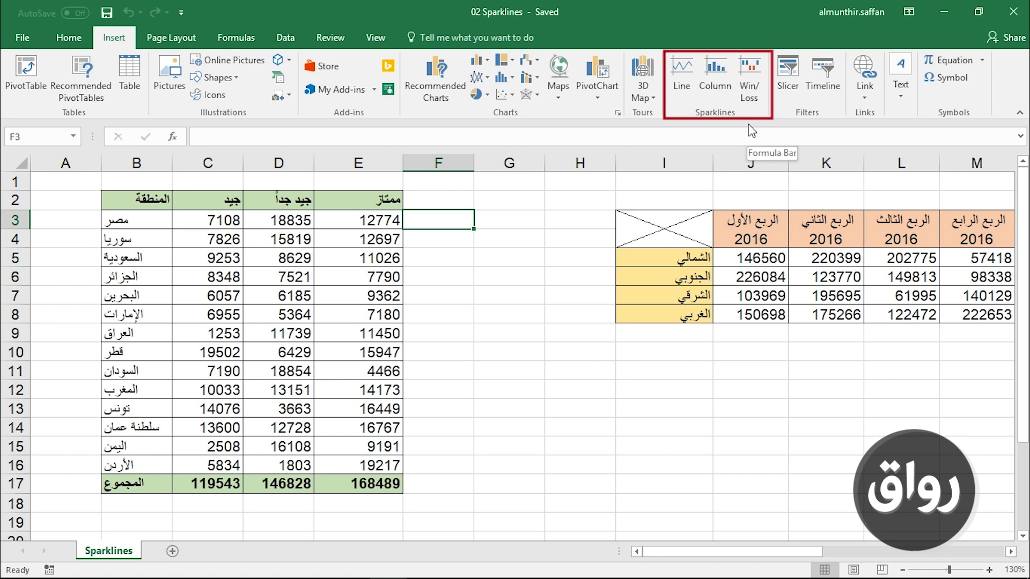
left_click(714, 67)
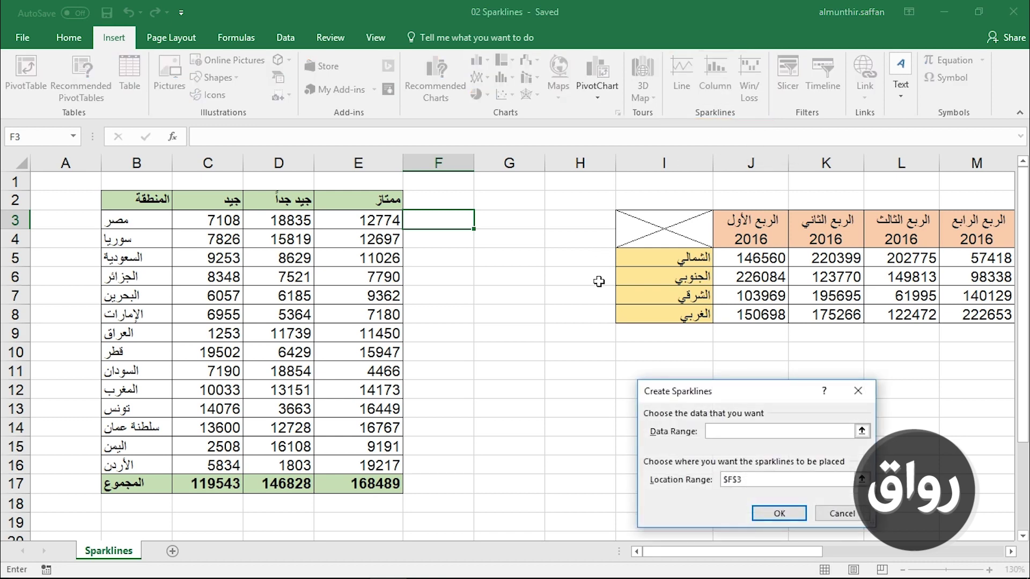
left_click_drag(722, 393, 571, 239)
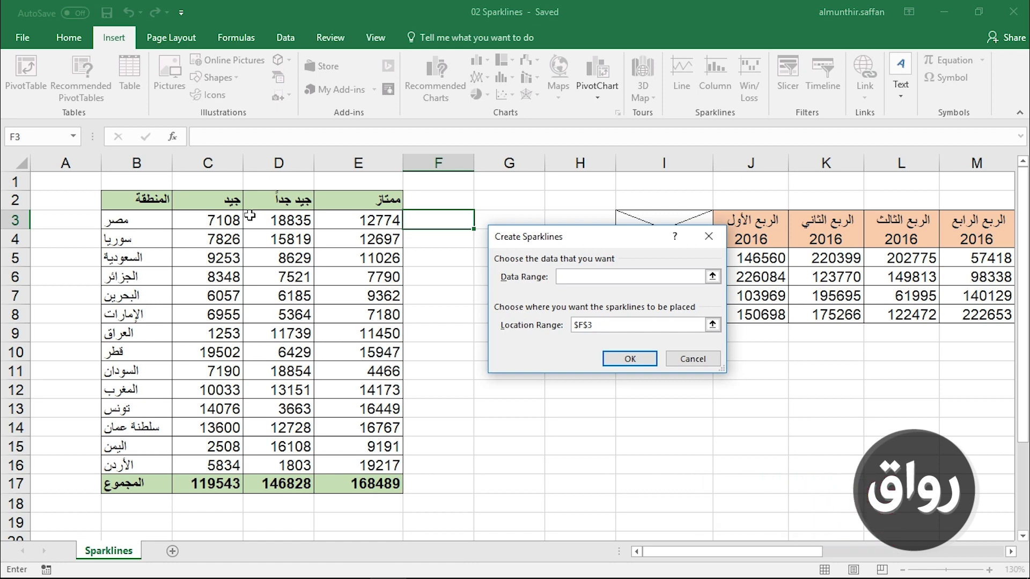
left_click(713, 276)
left_click_drag(210, 222, 386, 222)
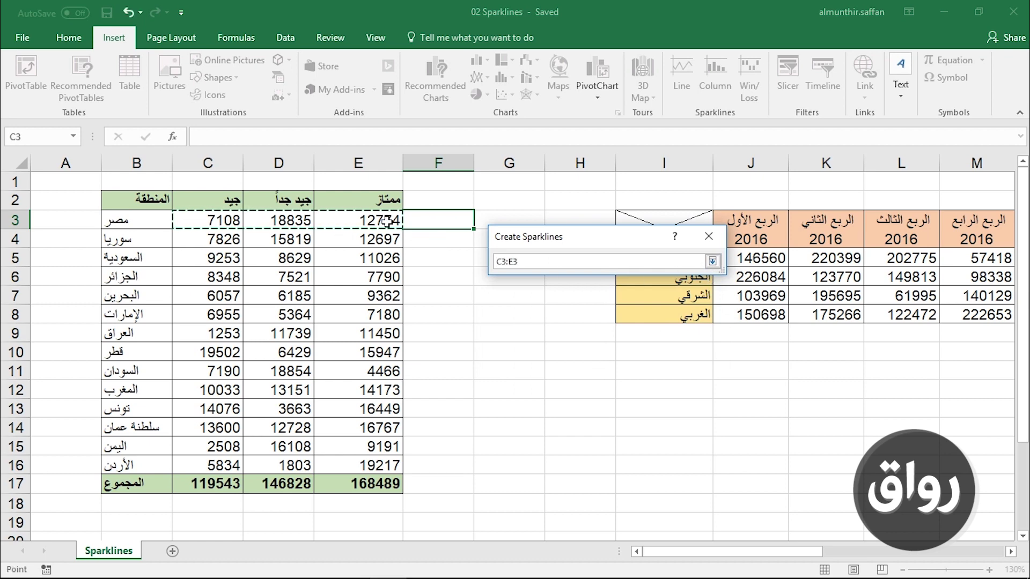
left_click(712, 262)
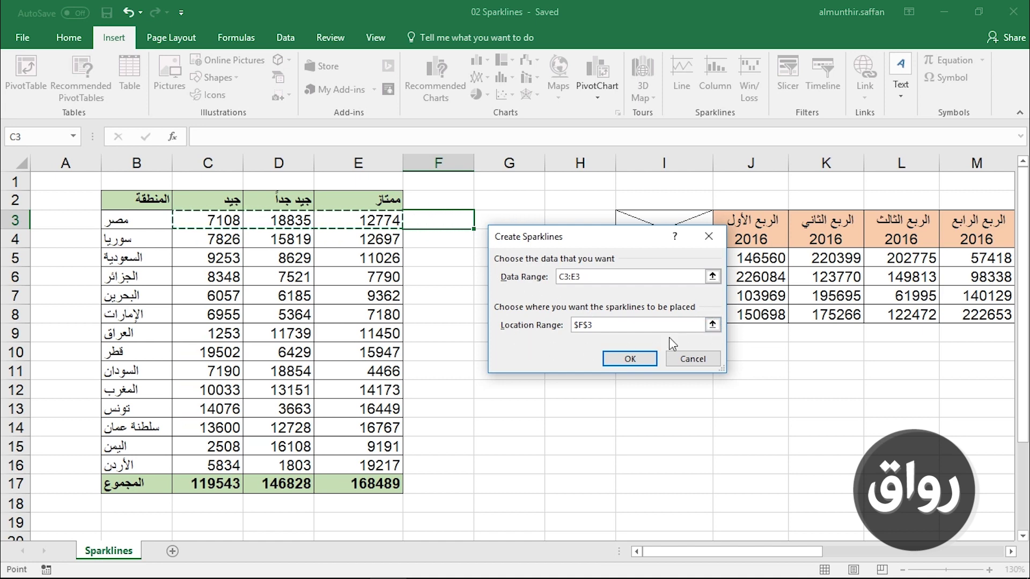
left_click(642, 361)
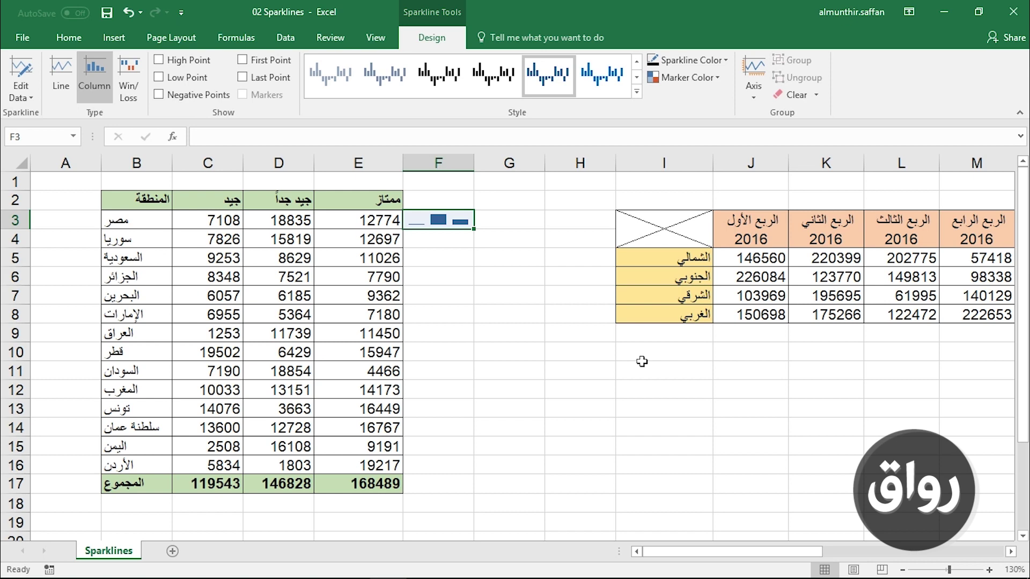
Step: Fill the F3 sparkline down to F17, and enlarge the sparklines by making row 17 taller and column F wider
left_click_drag(474, 229, 473, 491)
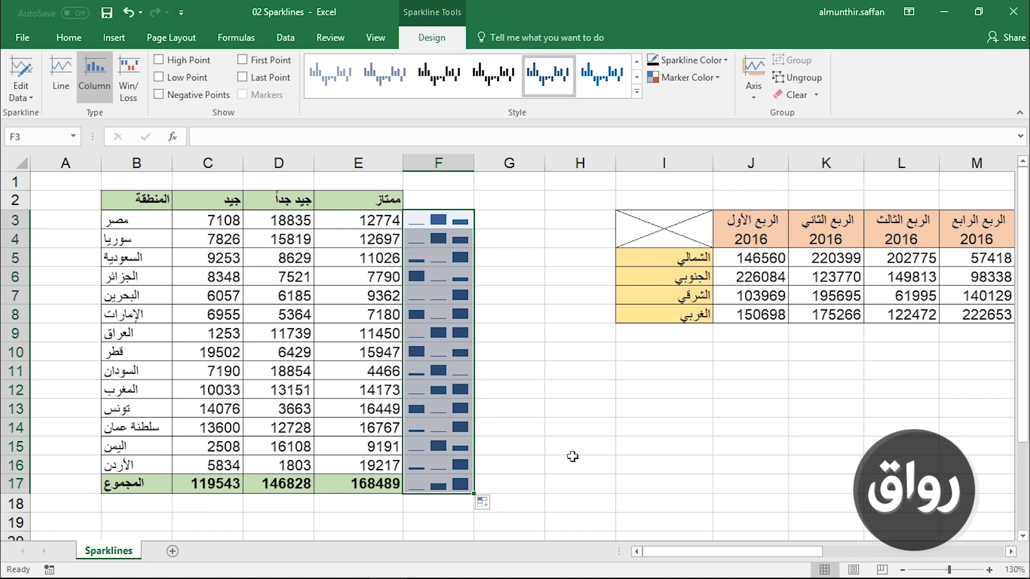
left_click(572, 457)
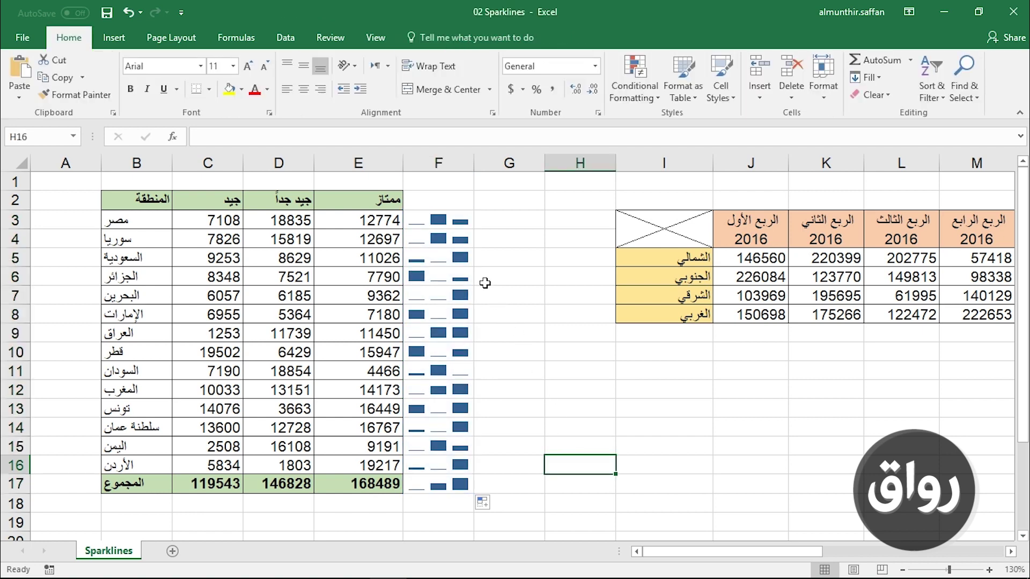
left_click(445, 221)
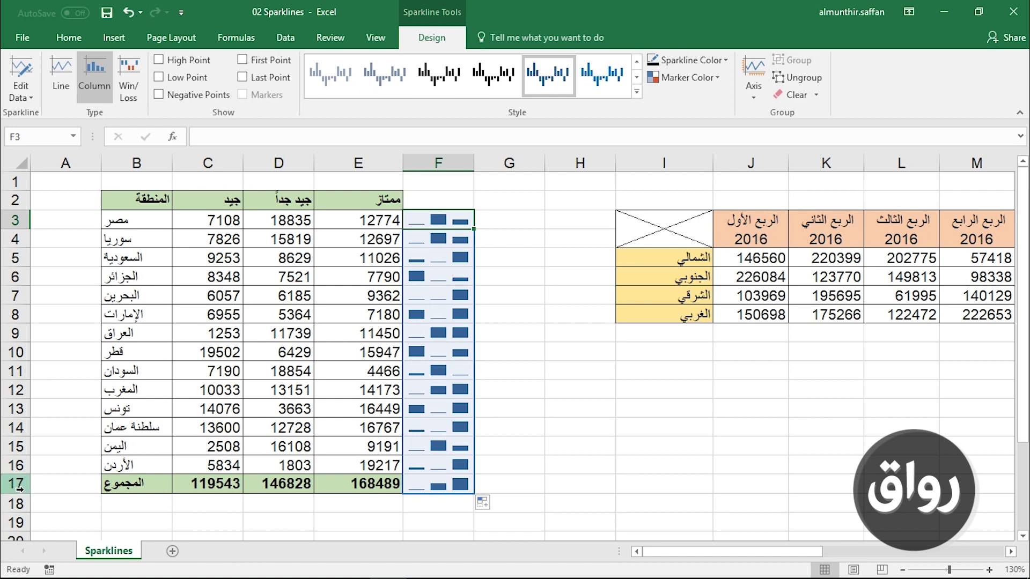
left_click_drag(17, 493, 16, 517)
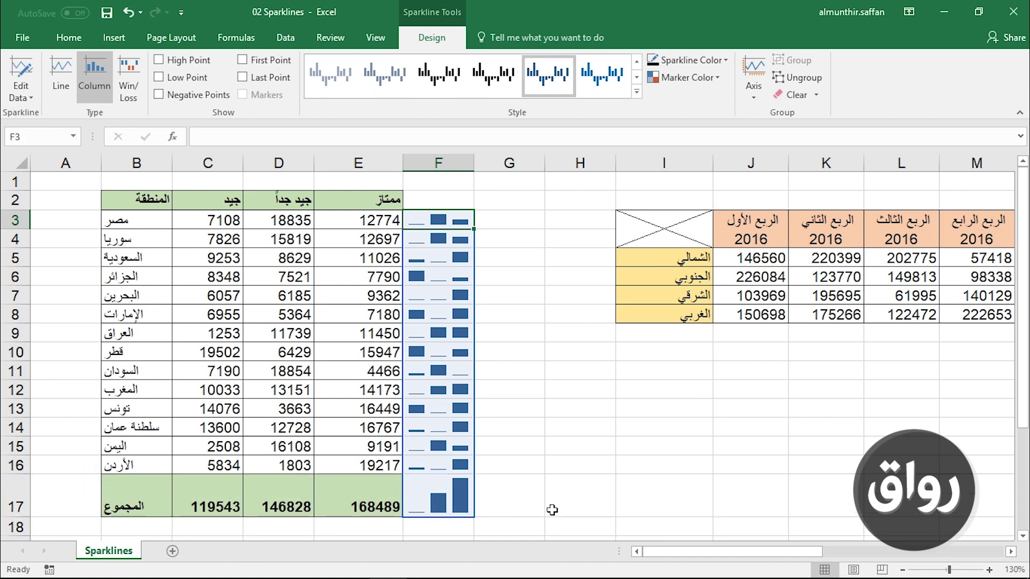
left_click_drag(474, 163, 556, 164)
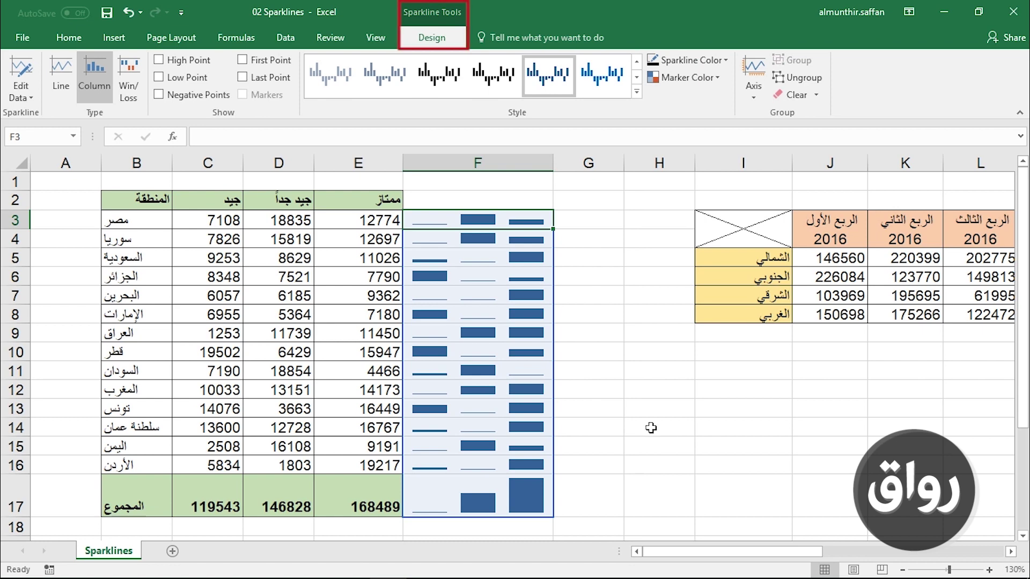
Step: Apply a dark charcoal sparkline style to the column F sparkline group
left_click(489, 376)
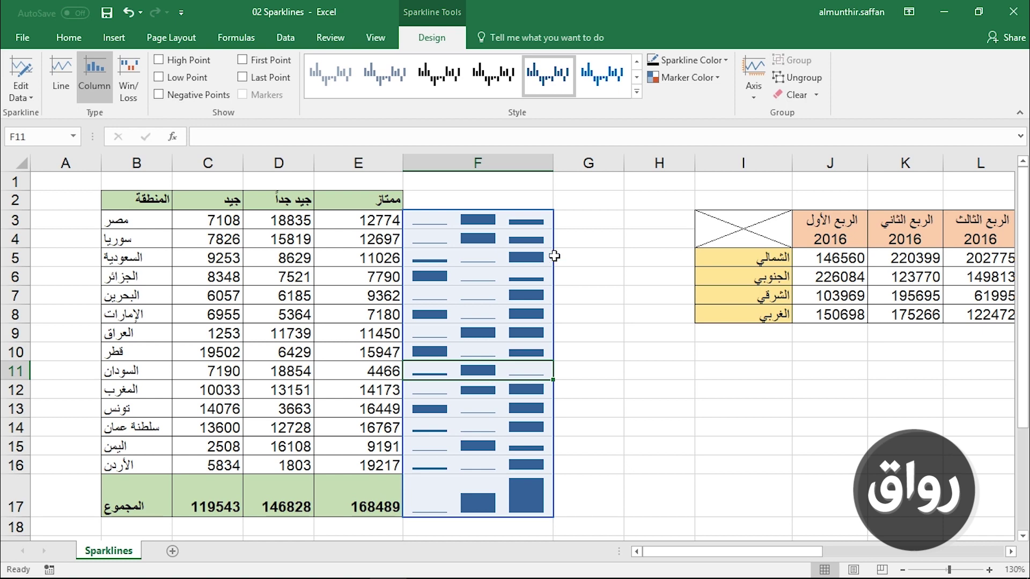
left_click(636, 92)
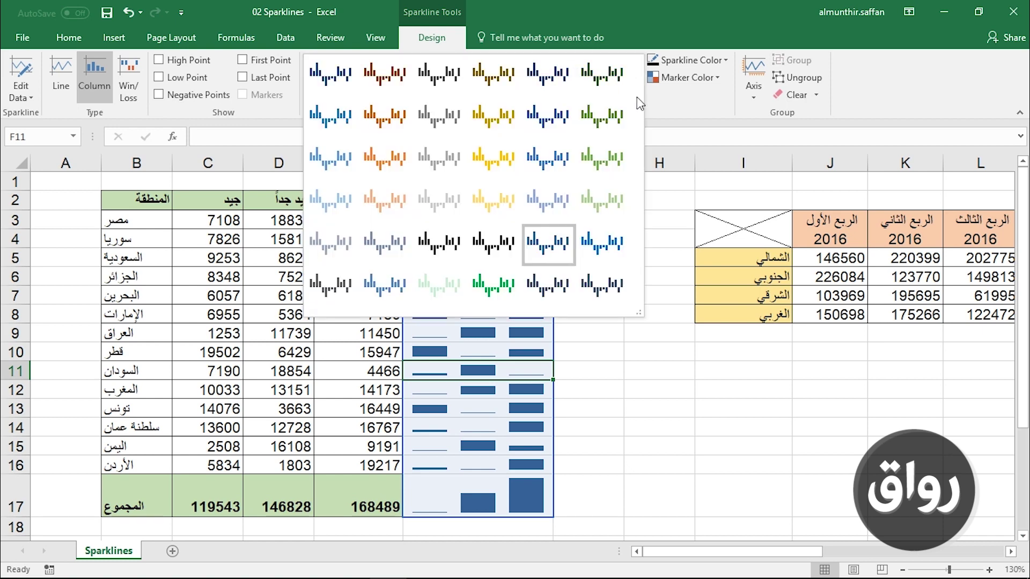
left_click(445, 259)
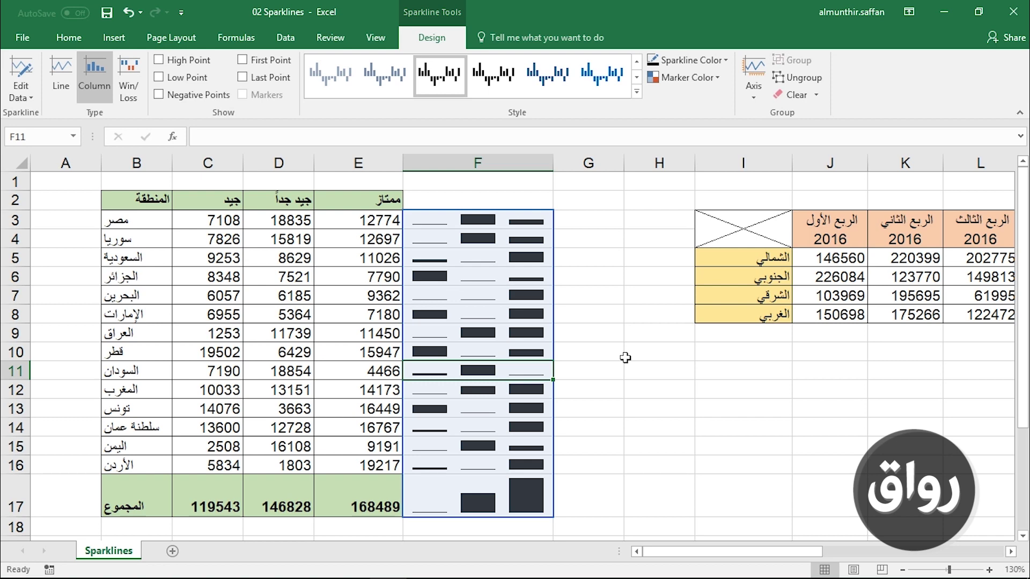
Step: Set the column F sparkline color to dark navy and highlight the high points
left_click(697, 60)
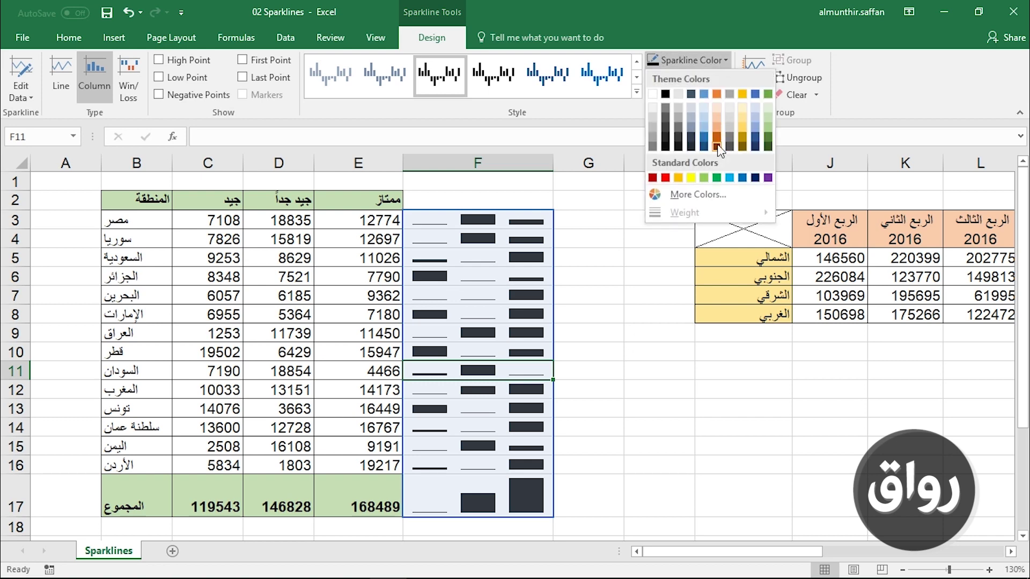
left_click(679, 137)
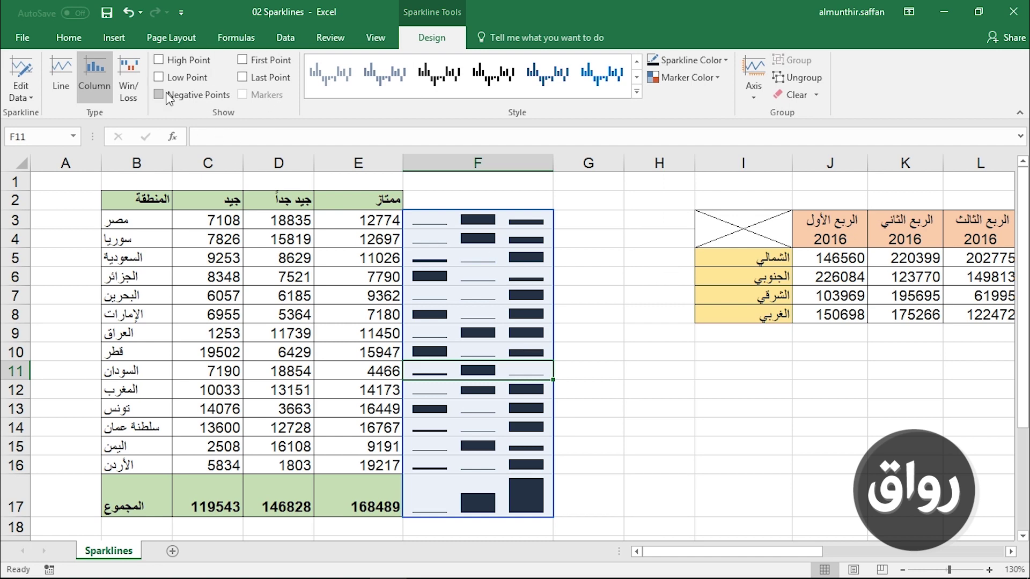
left_click(191, 64)
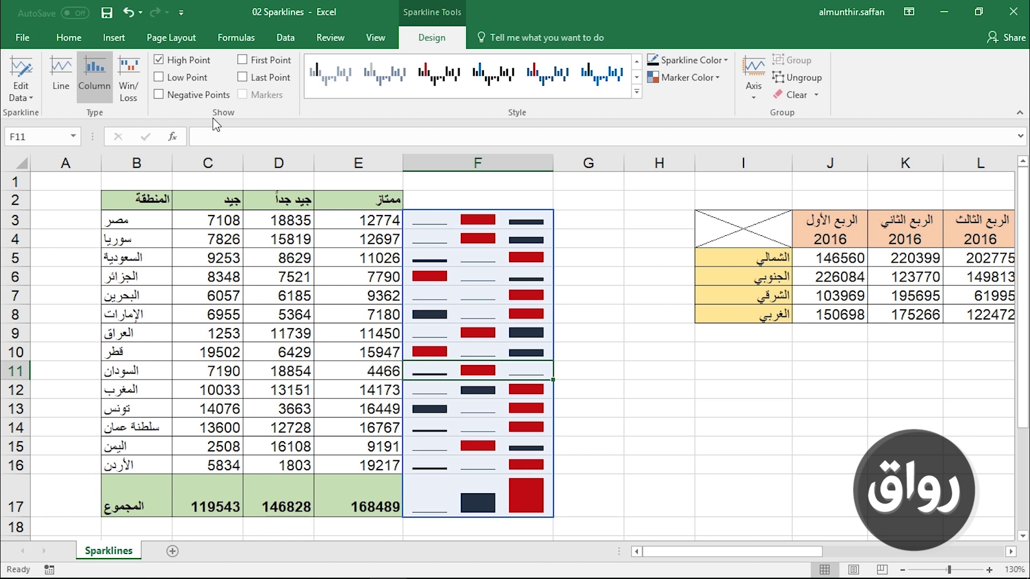
Step: Try highlighting the low points and the negative points in the column F sparklines, switching each off again
left_click(189, 78)
left_click(189, 79)
left_click(204, 100)
left_click(202, 99)
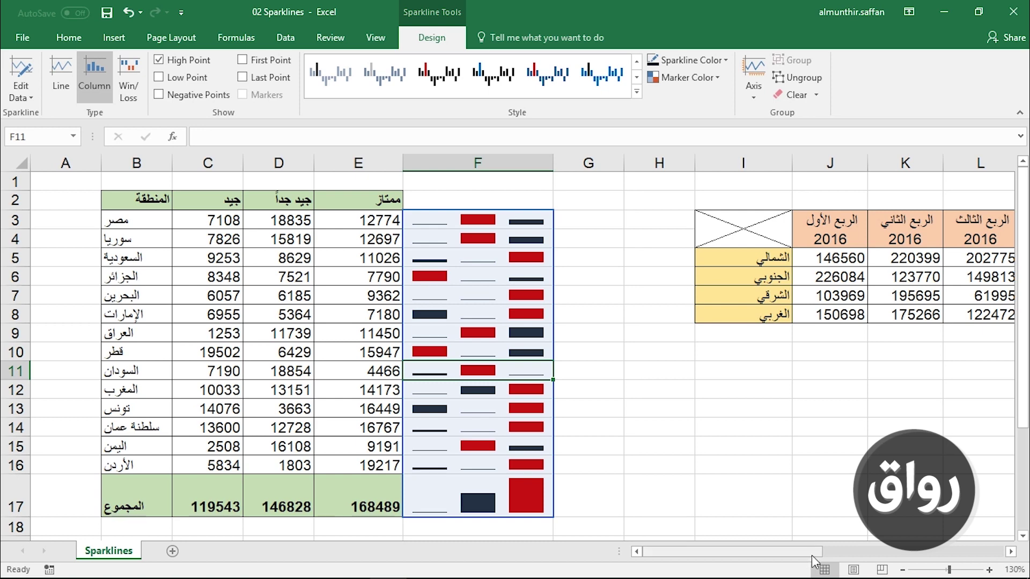
Step: Insert a column sparkline in cell J9, below the quarterly table, using the data range J5:J8
left_click_drag(826, 549, 839, 549)
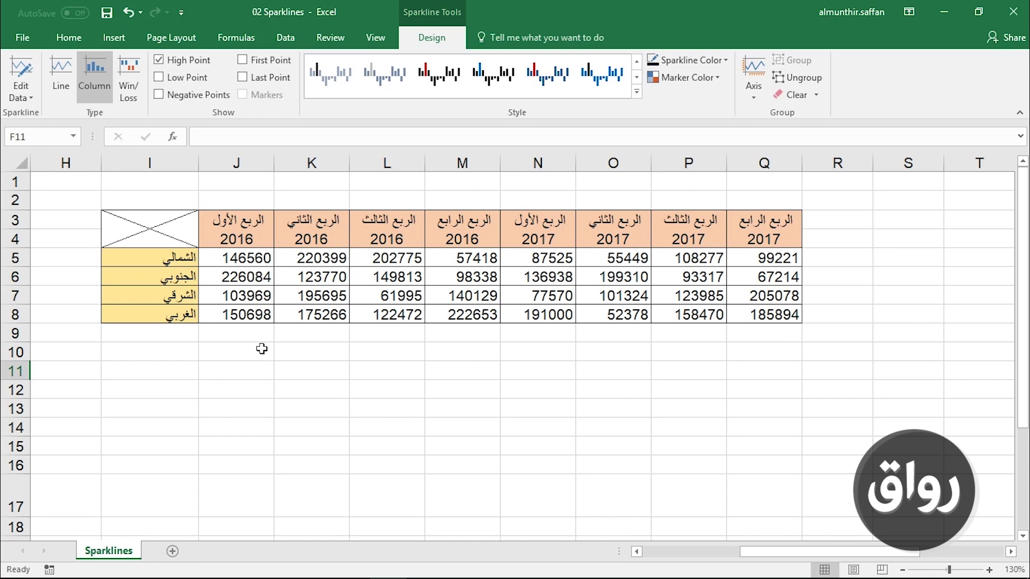
left_click(250, 337)
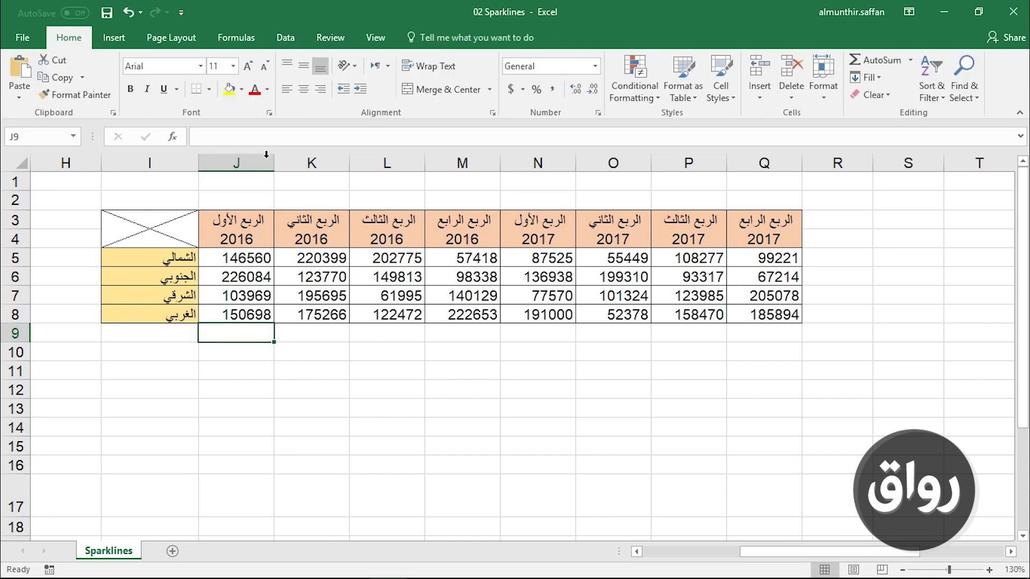
left_click(104, 44)
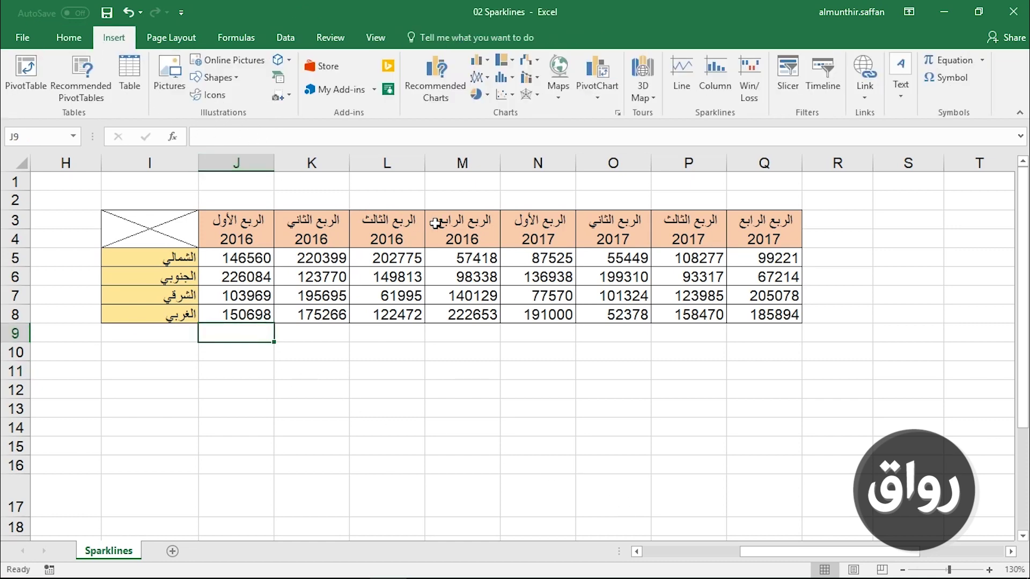
left_click(715, 75)
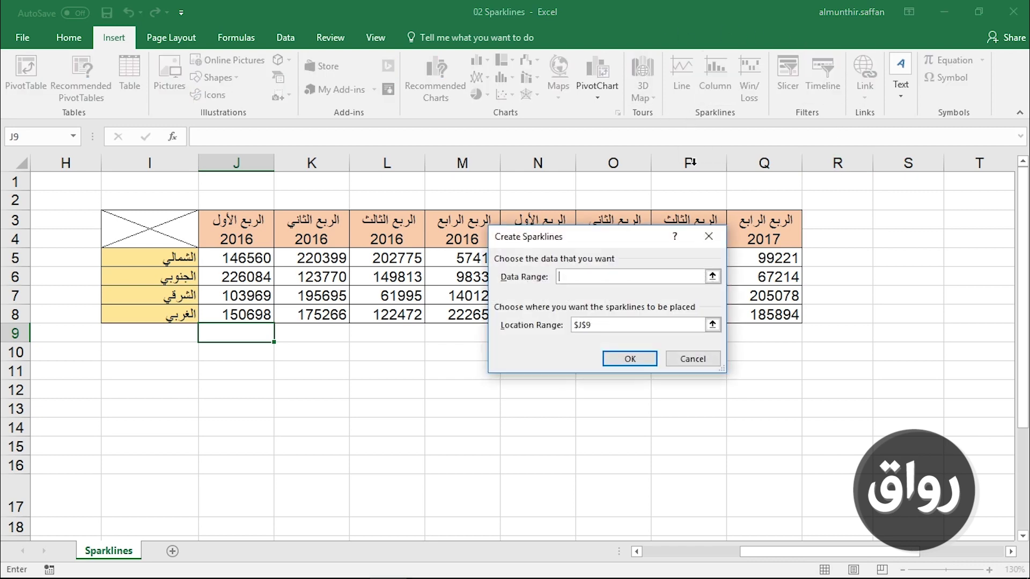
left_click(711, 277)
left_click_drag(265, 258, 262, 309)
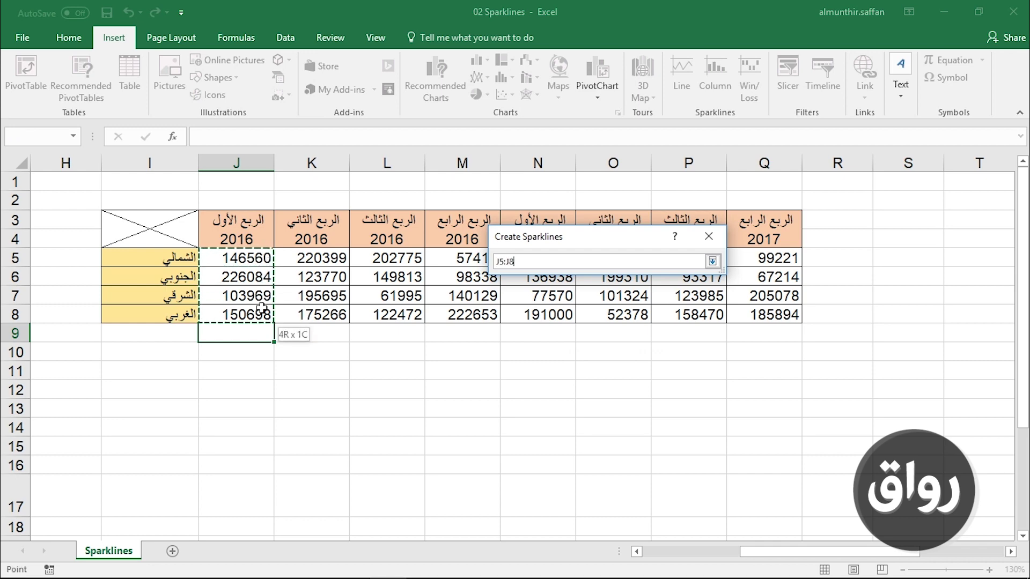
left_click(712, 261)
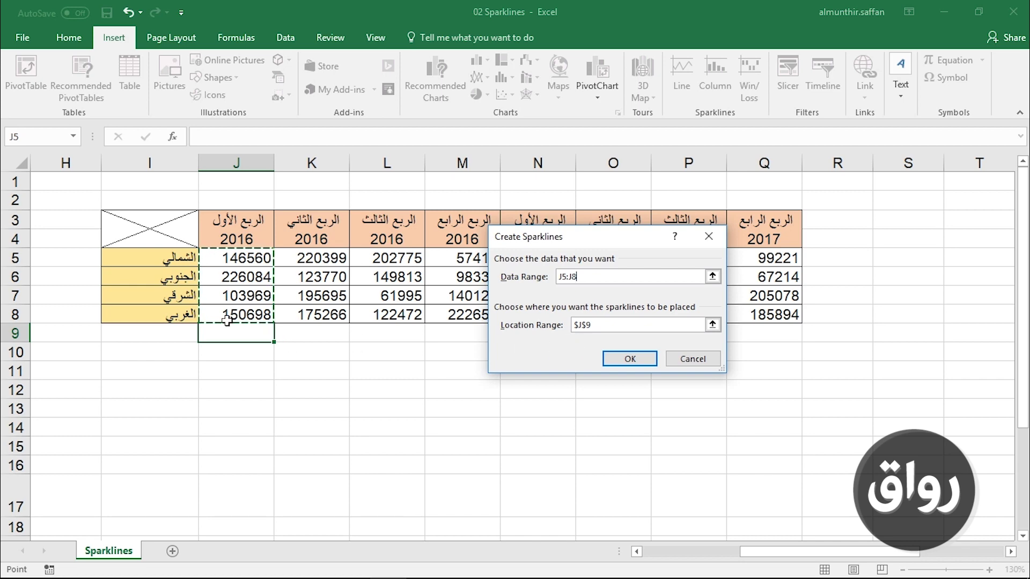
left_click(639, 359)
Step: Fill the J9 sparkline across to Q9 and make row 9 taller
left_click_drag(274, 342, 806, 344)
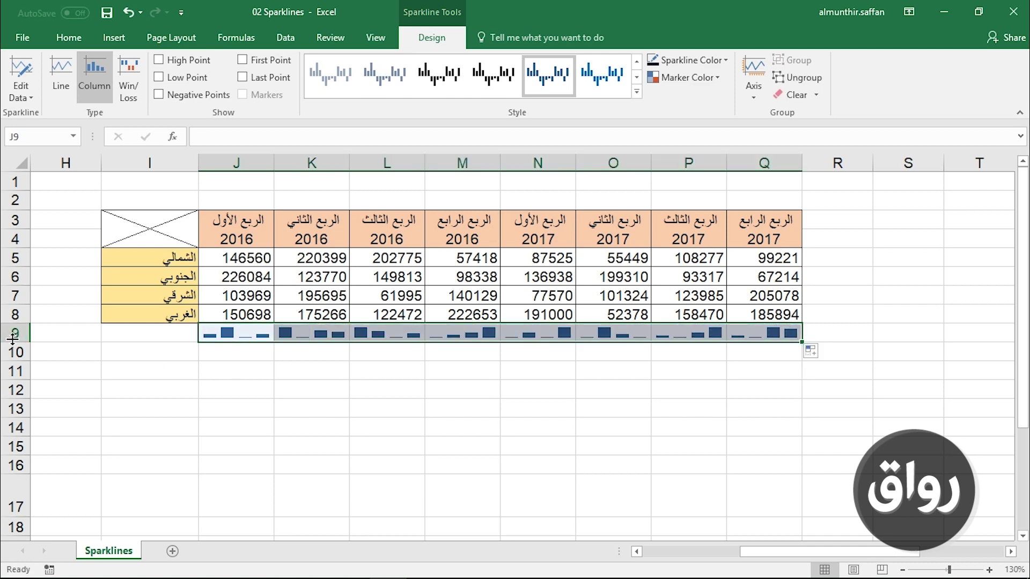
left_click_drag(16, 342, 16, 370)
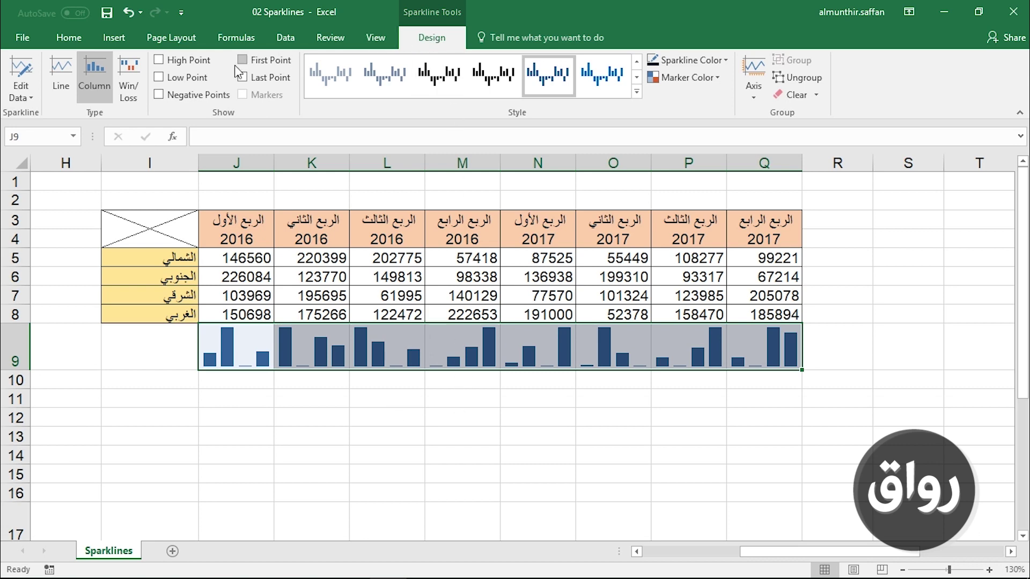
Step: Highlight the high and low points in the row 9 sparklines and color the high point markers green
left_click(160, 60)
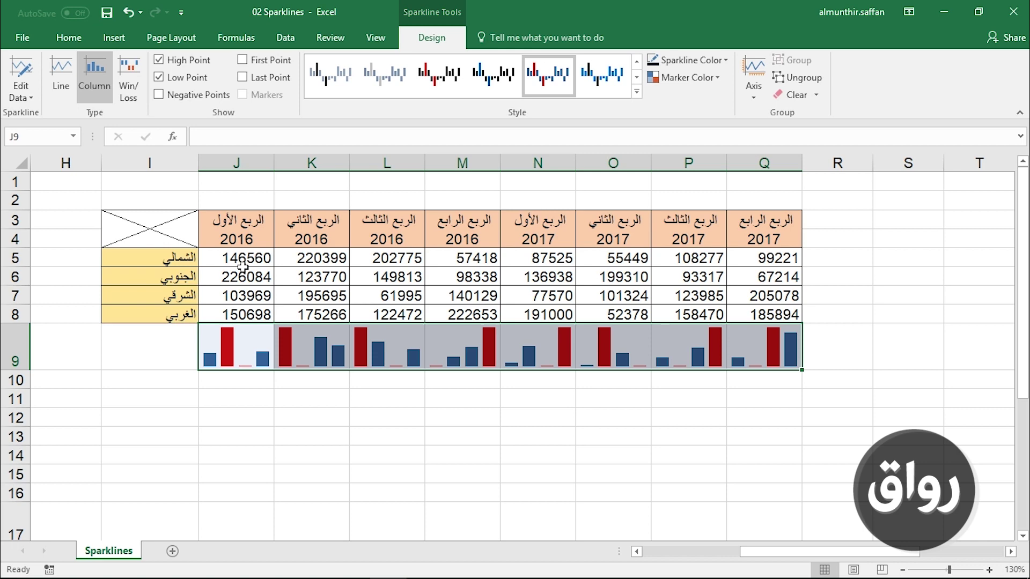
left_click(670, 78)
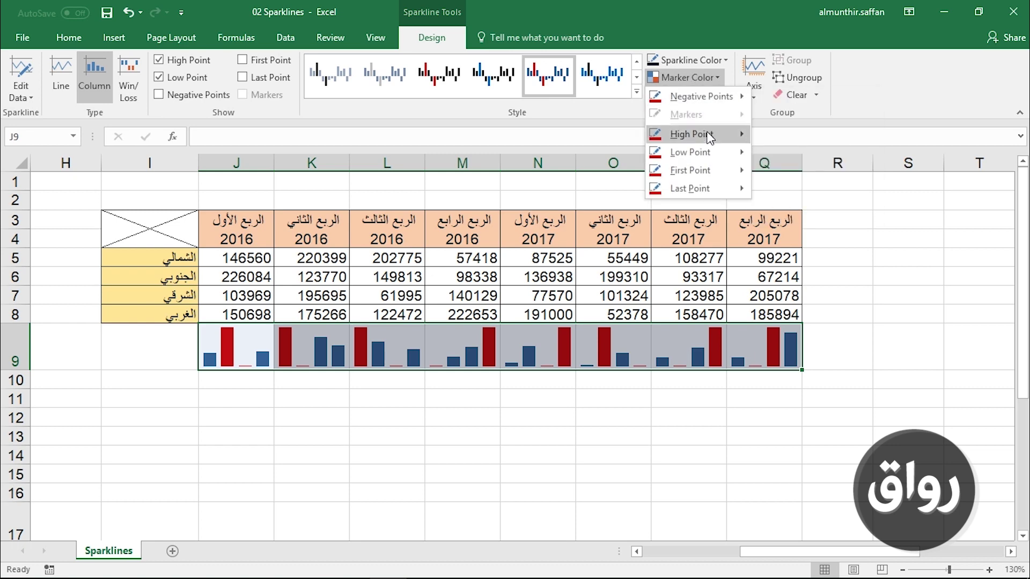
mouse_move(710, 138)
left_click(822, 234)
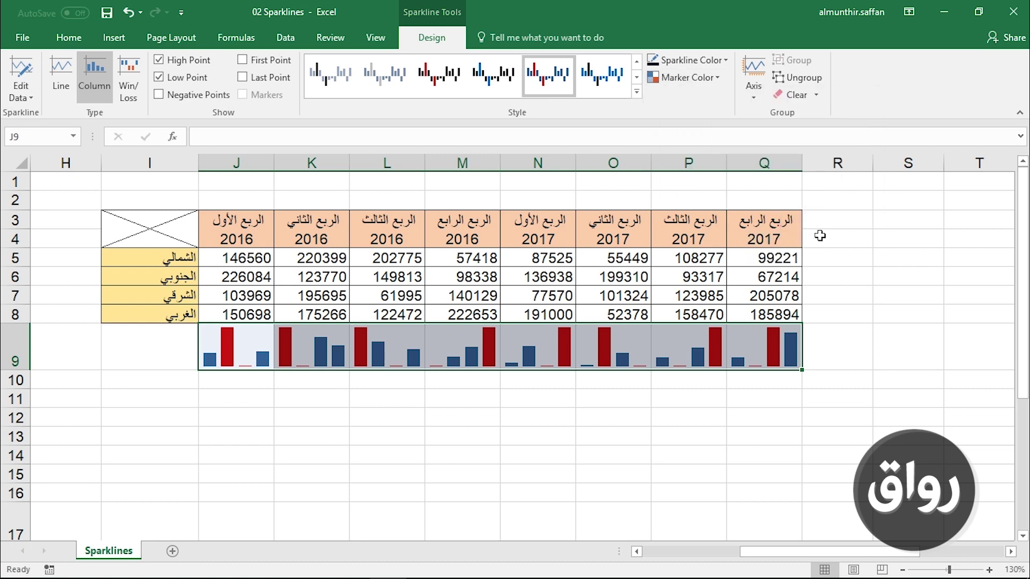
Step: Set the low point marker color of the row 9 sparklines to red and deselect the group
left_click(700, 80)
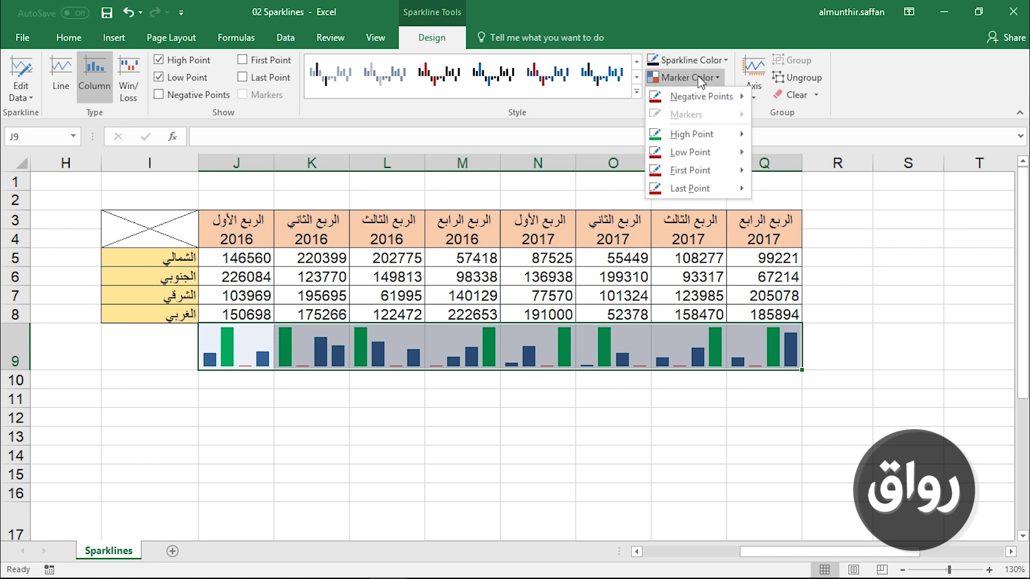
mouse_move(736, 153)
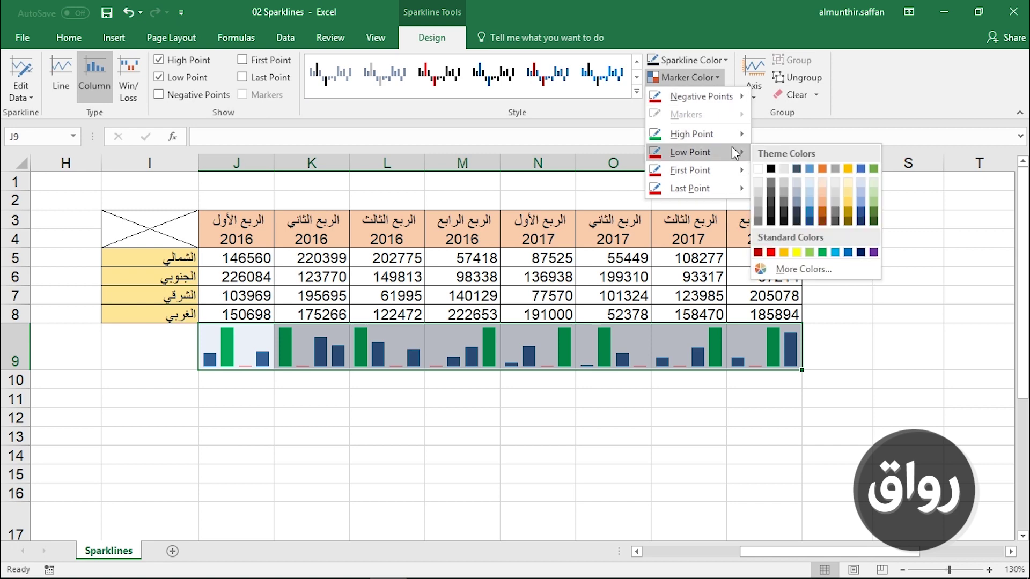
left_click(771, 253)
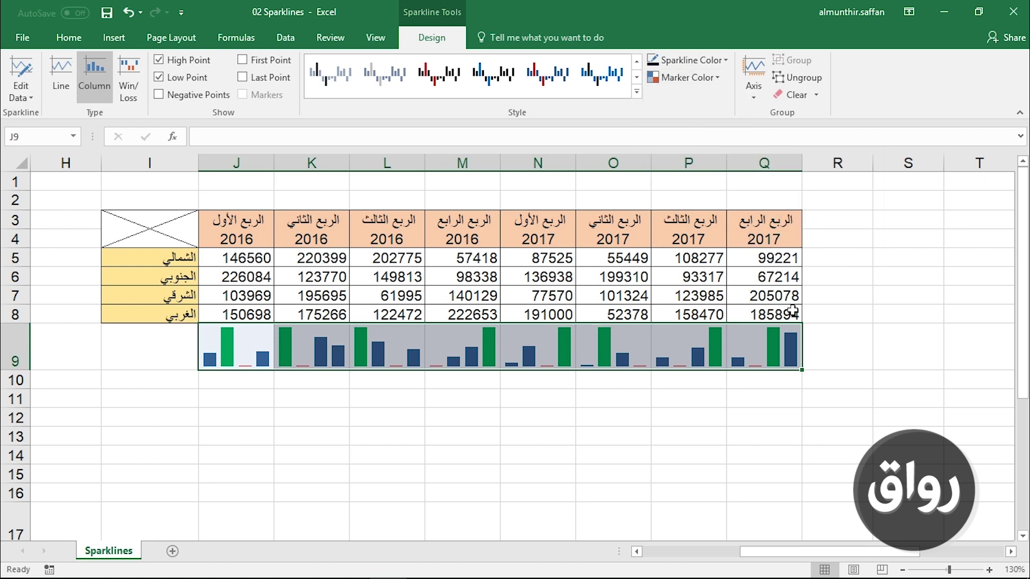
left_click(786, 353)
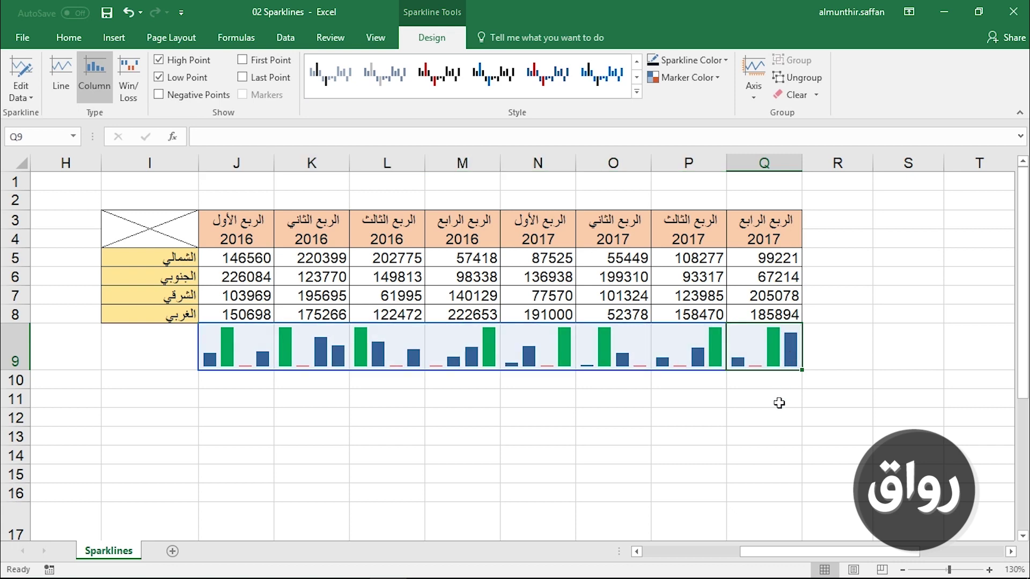
left_click(844, 258)
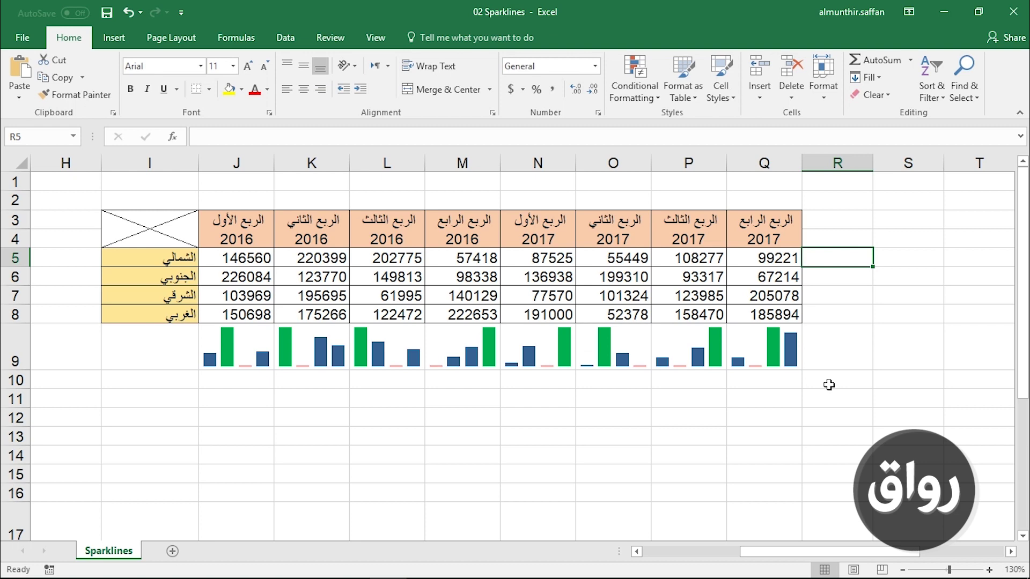
Step: Insert a line sparkline in cell R5, using the quarterly data range J5:Q5
left_click(125, 37)
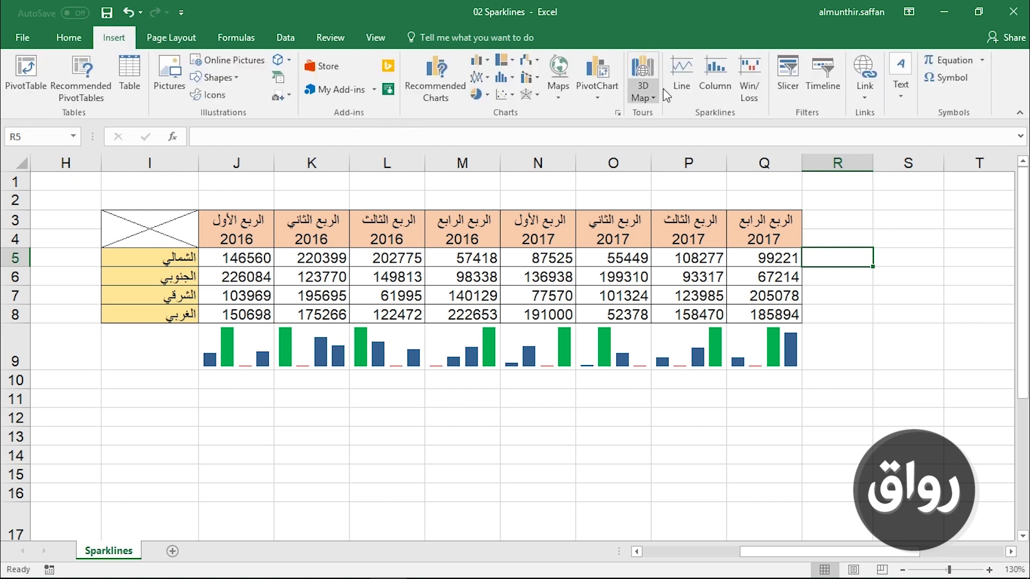
left_click(678, 77)
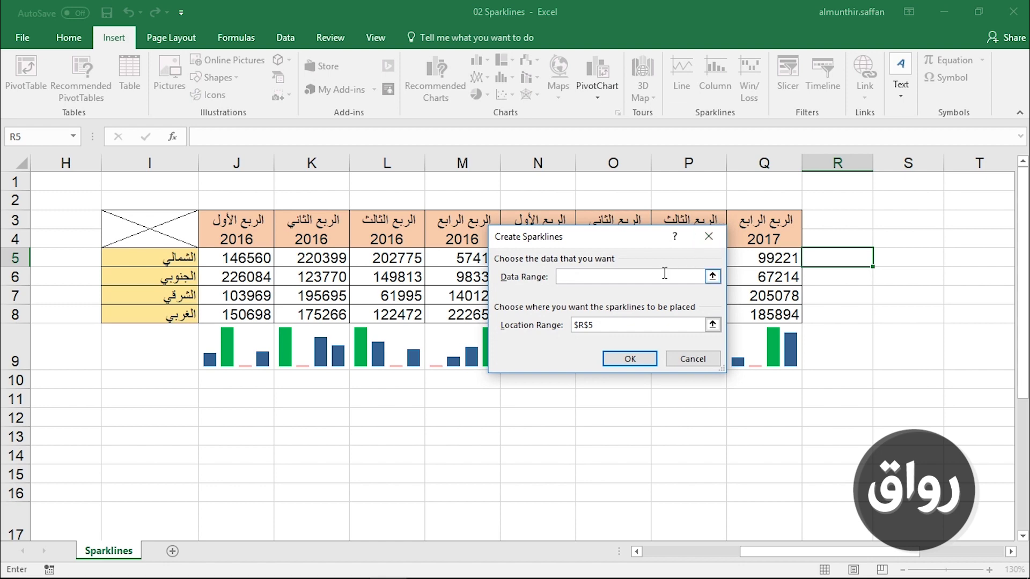
left_click(713, 276)
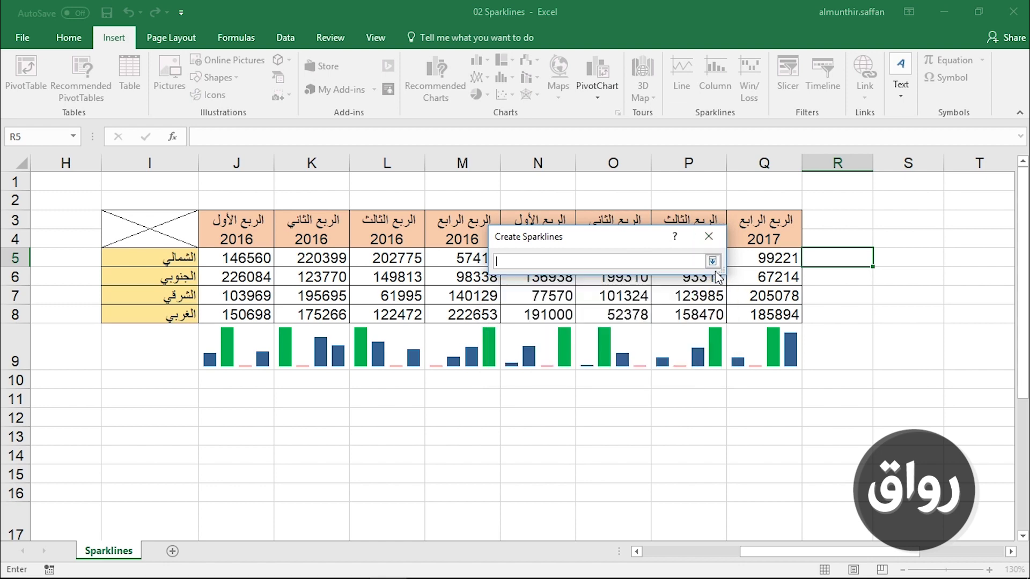
left_click_drag(636, 239, 639, 185)
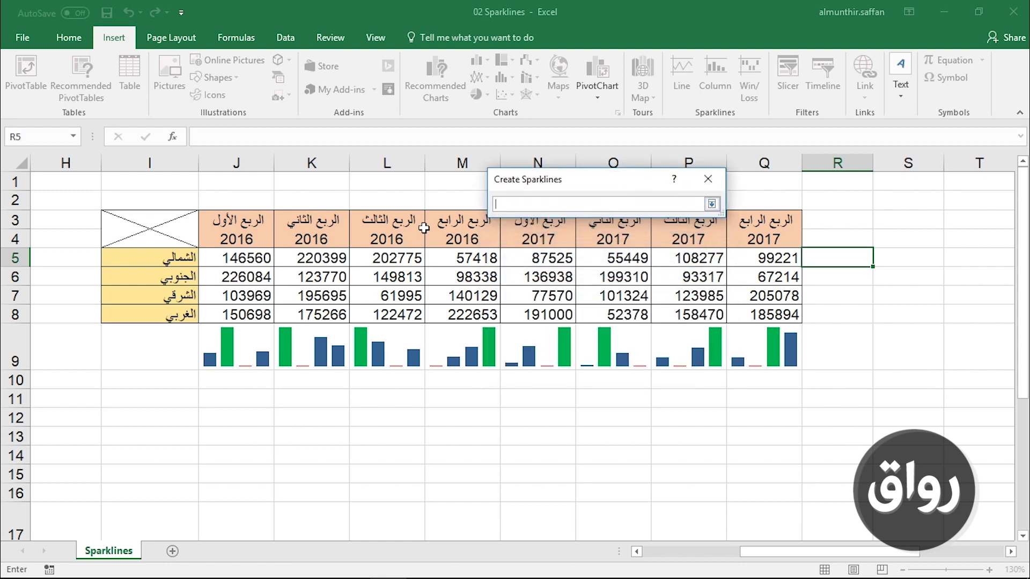
left_click_drag(249, 256, 739, 253)
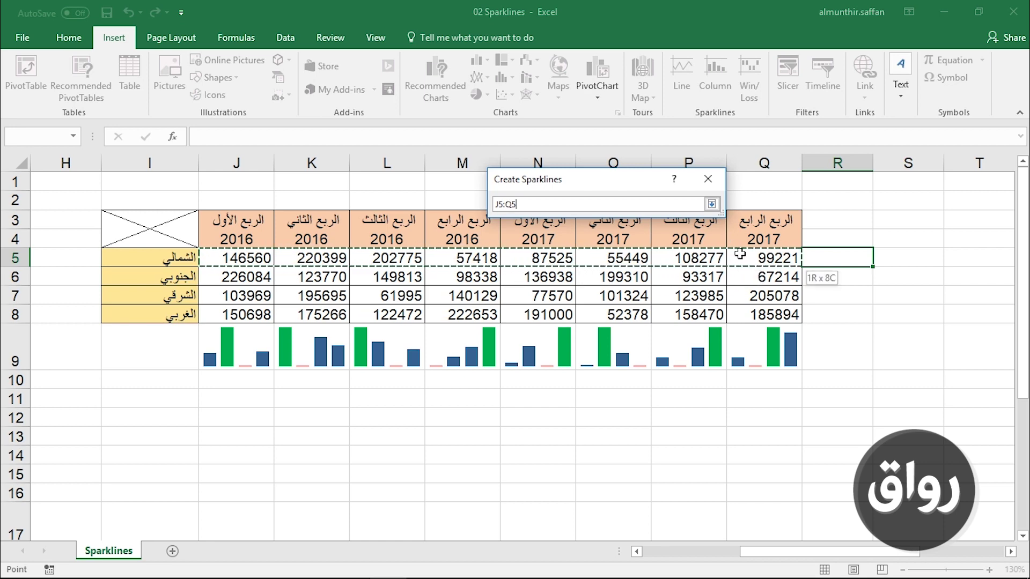
left_click(712, 203)
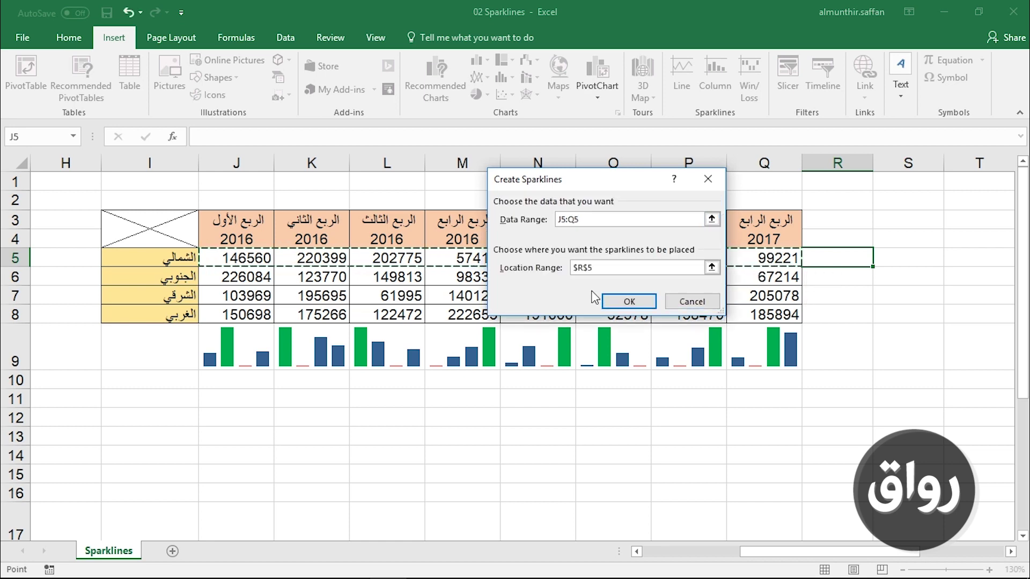
left_click(584, 268)
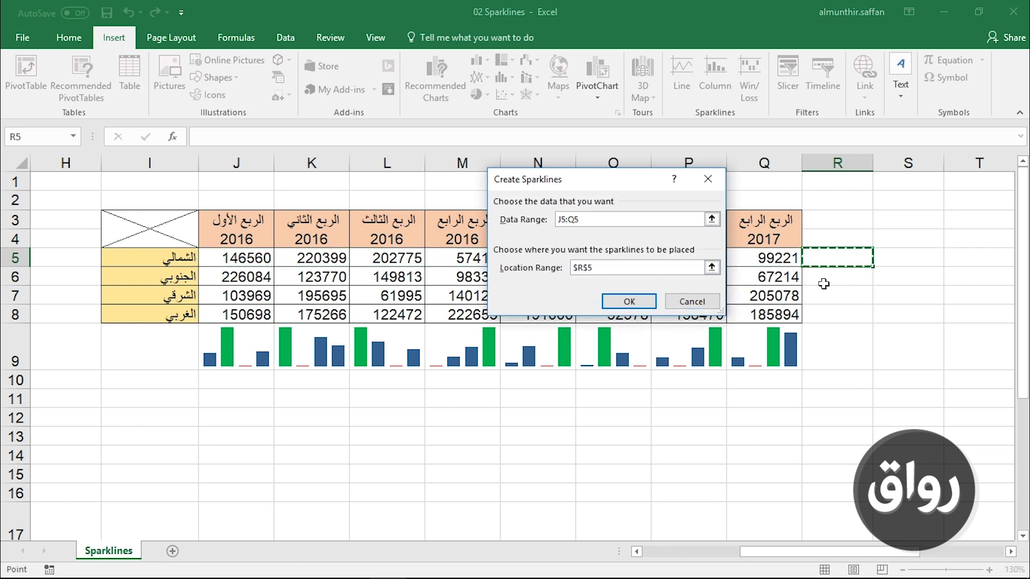
left_click(623, 303)
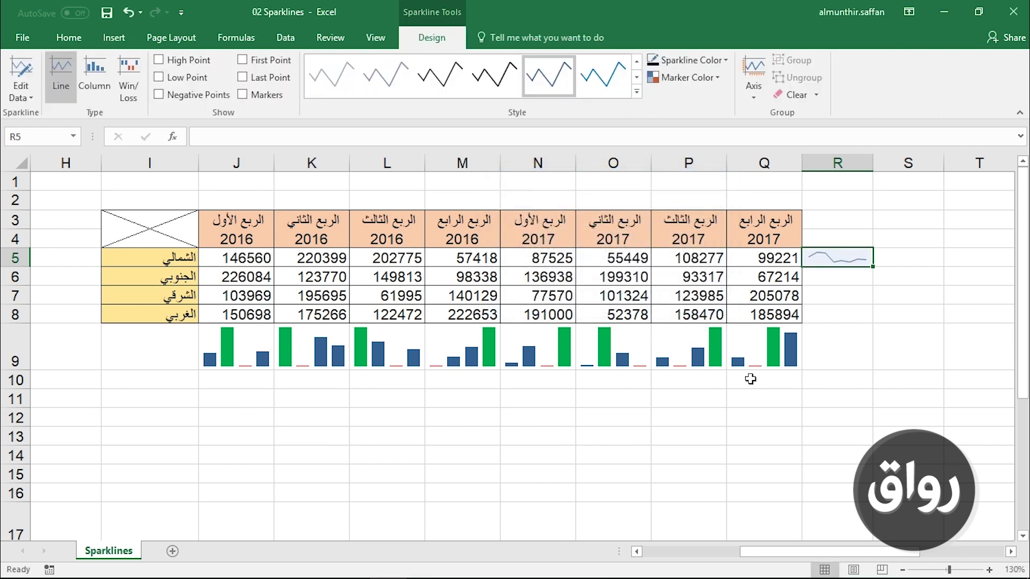
Step: Fill the R5 line sparkline down to R8 and widen column R to nearly twice its width
left_click_drag(873, 269, 873, 323)
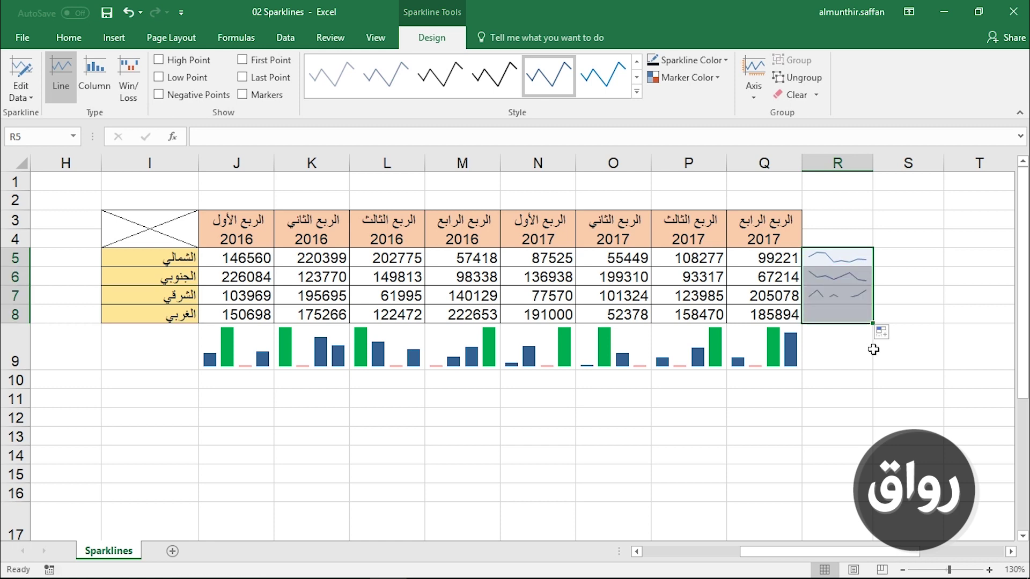
left_click(876, 419)
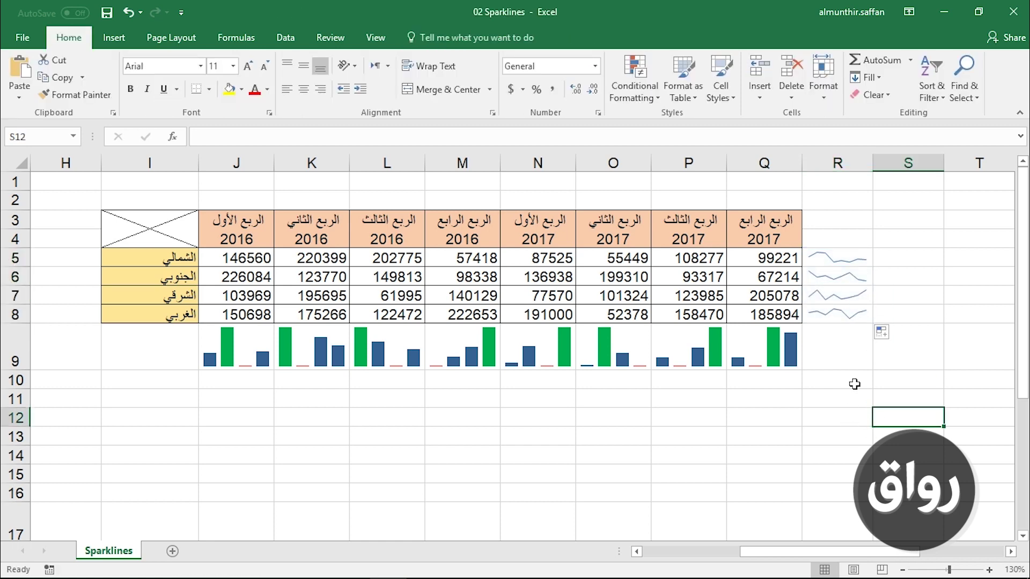
left_click_drag(876, 163, 936, 163)
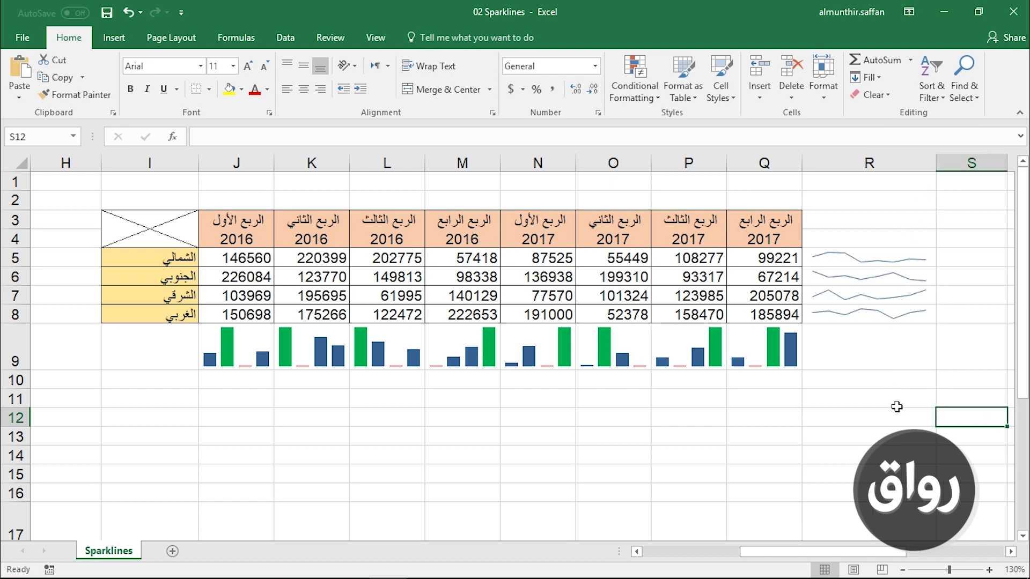
Step: Set the sparkline color of the line sparklines in R5:R8 to standard red
left_click(875, 259)
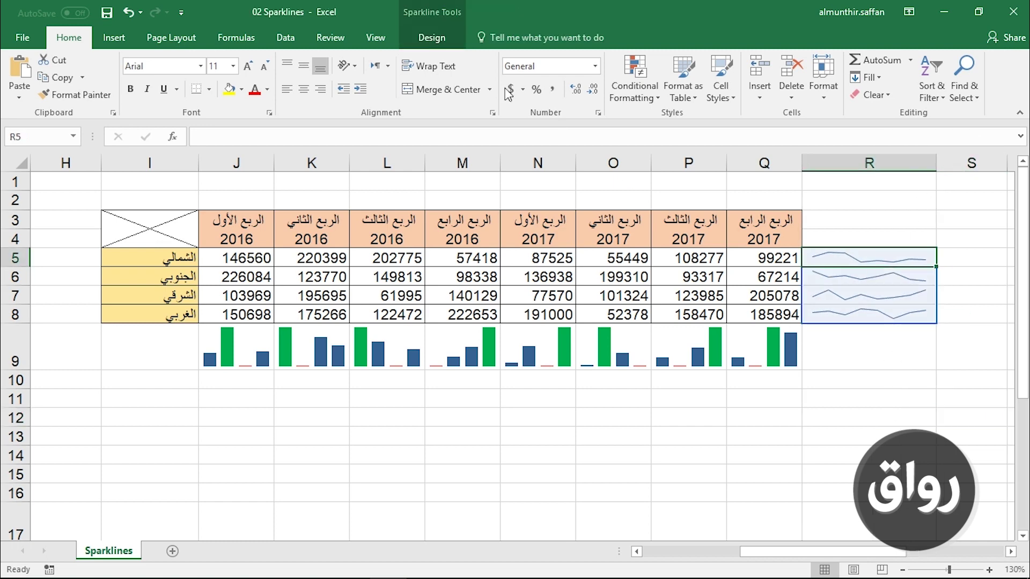
left_click(429, 39)
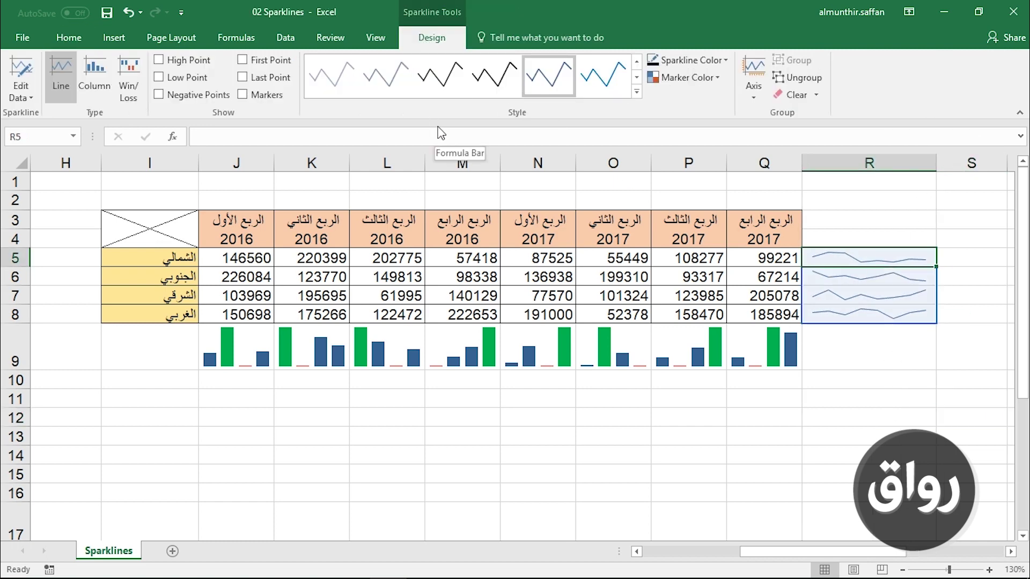
left_click(728, 54)
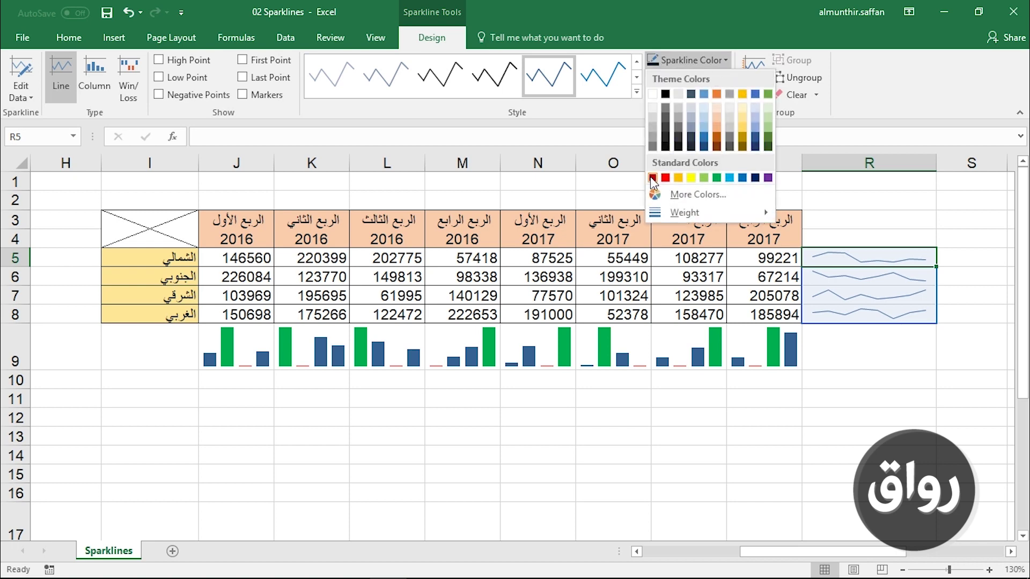
left_click(665, 178)
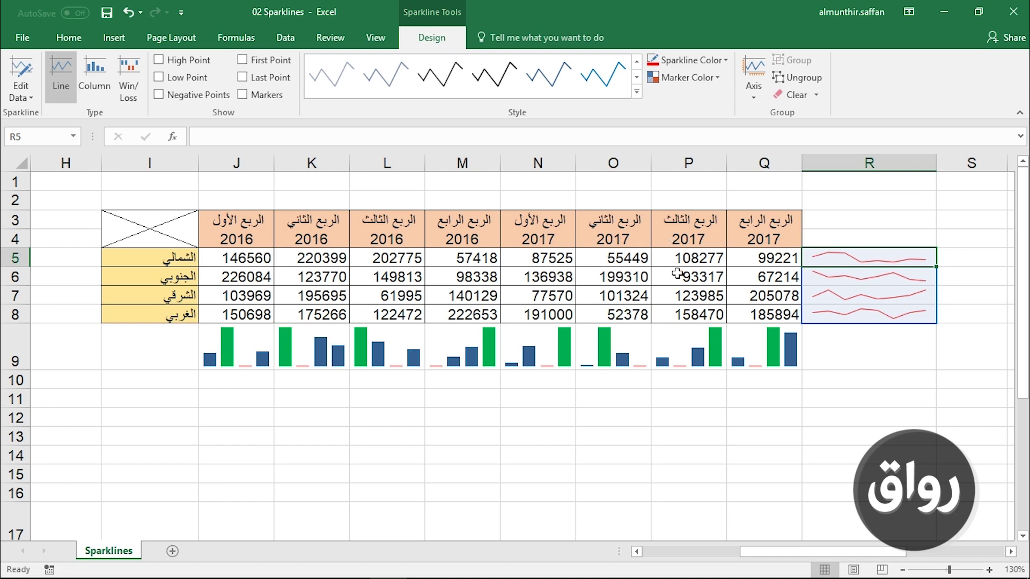
Step: Insert a win/loss sparkline in cell AA5, beside the daily percentage table, using the data range V5:Z5
left_click_drag(788, 552, 899, 566)
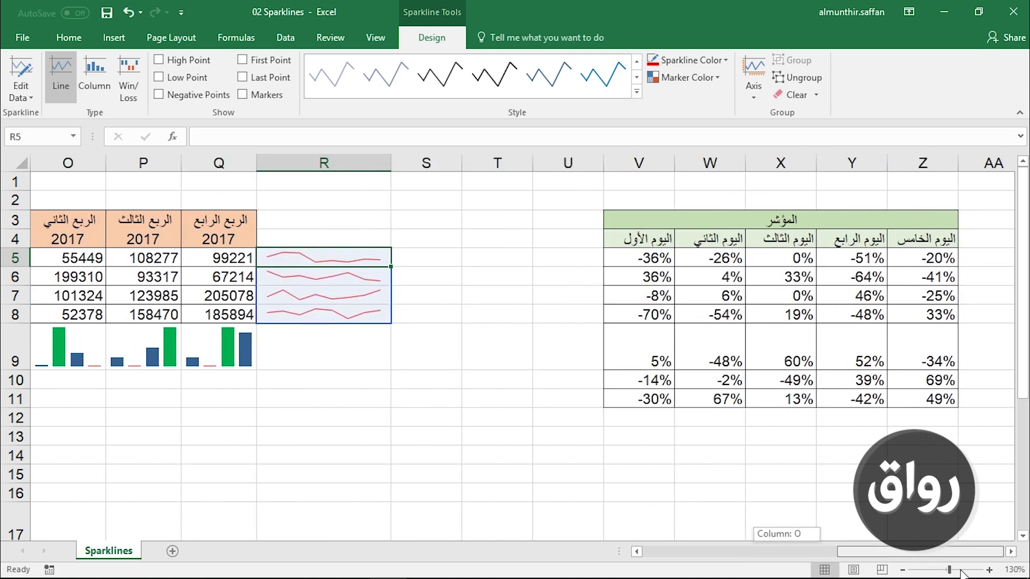
left_click(762, 456)
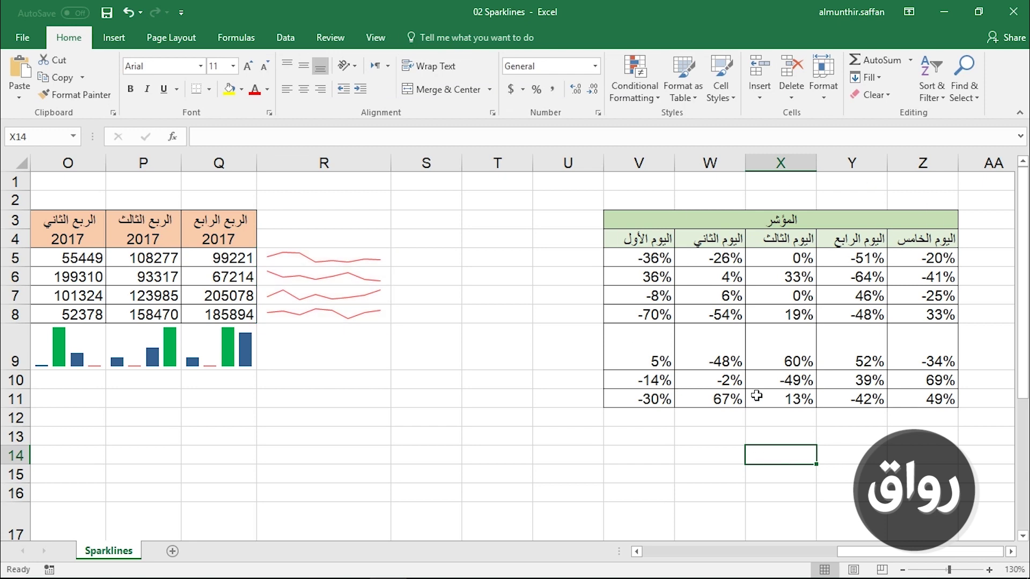
left_click(114, 37)
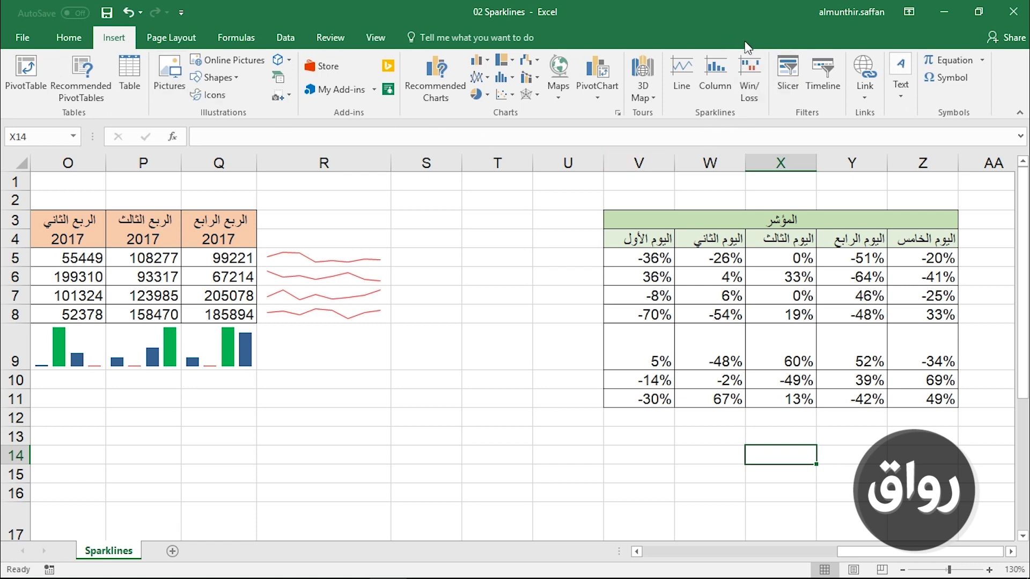
left_click(749, 80)
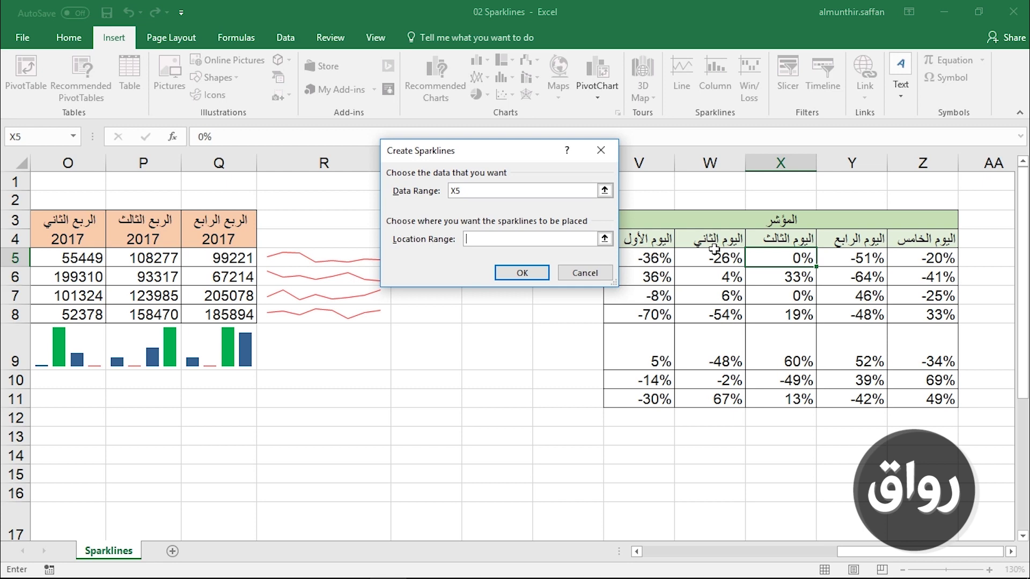
left_click(604, 190)
left_click_drag(627, 259, 914, 259)
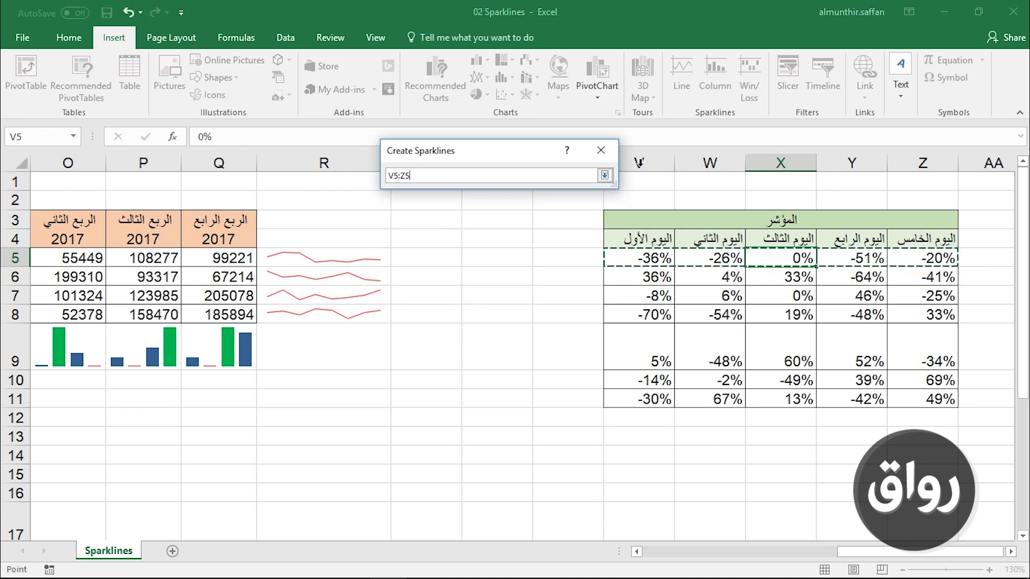
left_click(604, 176)
left_click(607, 239)
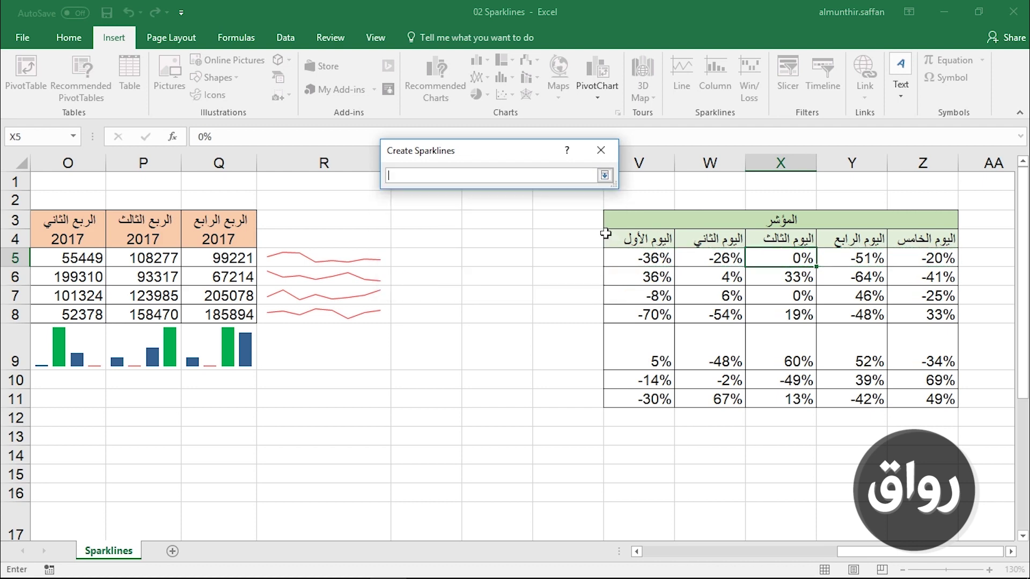
left_click(990, 258)
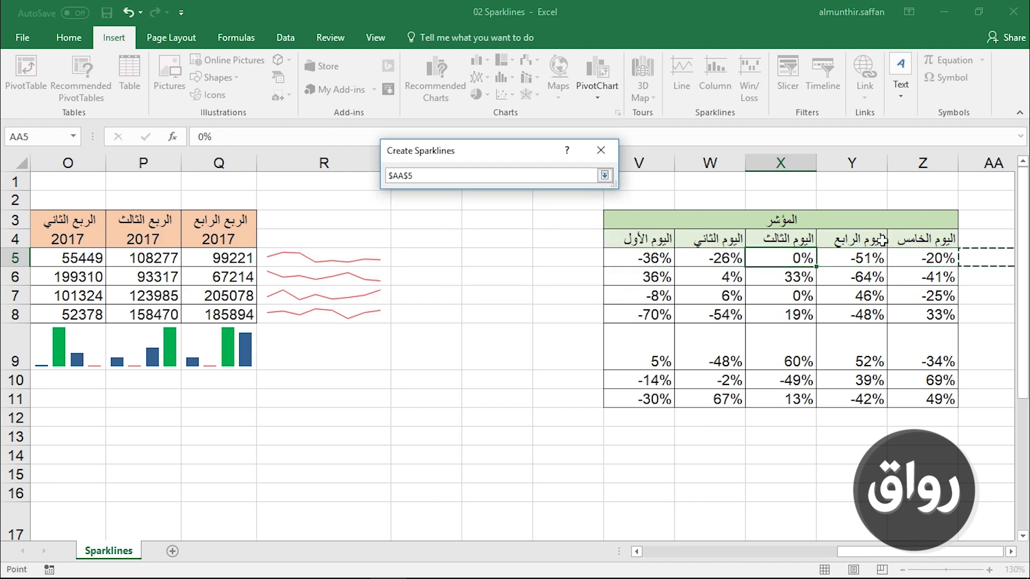
left_click(605, 176)
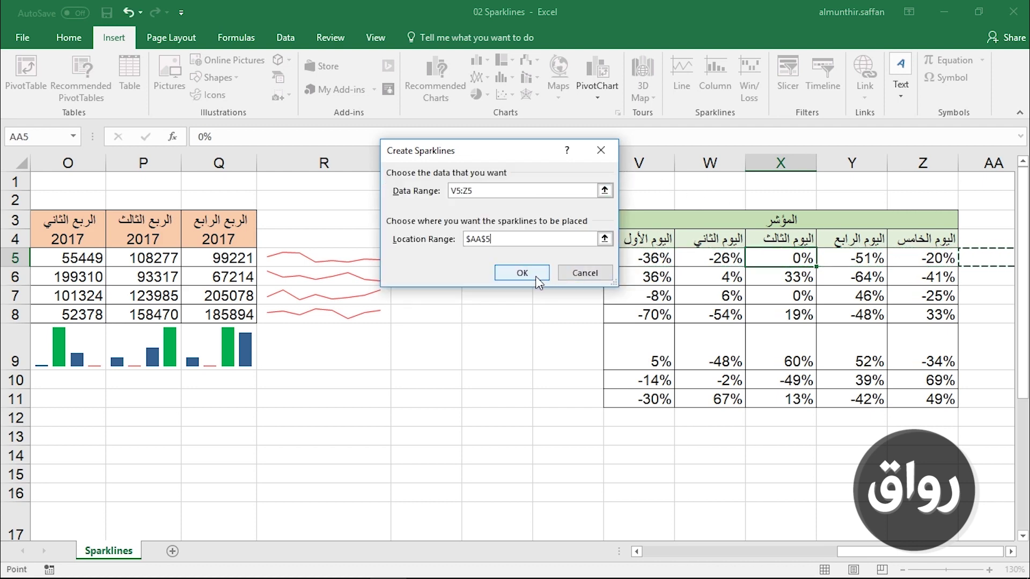
left_click(521, 273)
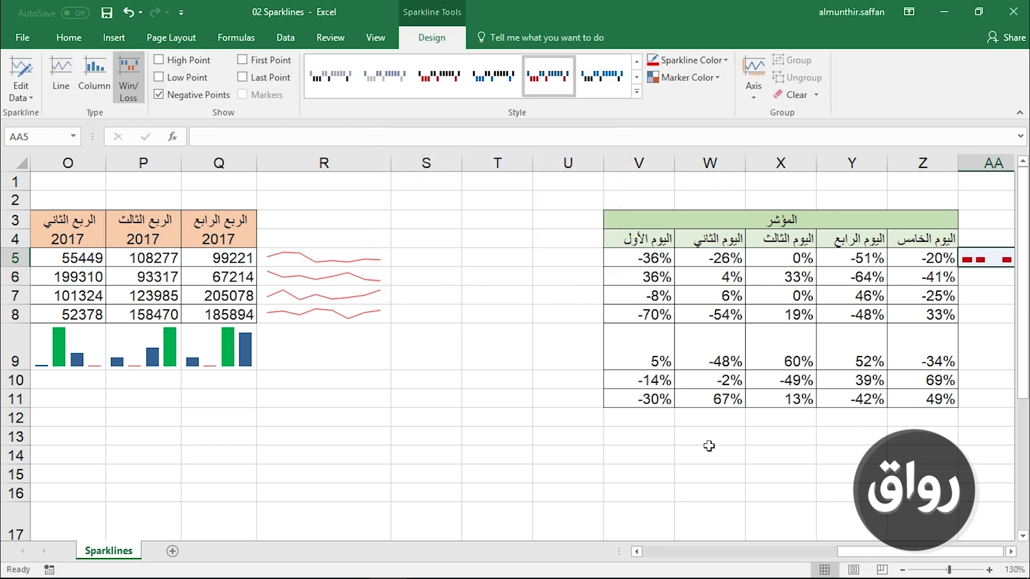
Step: Fill the AA5 win/loss sparkline down to AA11 and reduce row 9 to the height of its neighboring rows
left_click(1010, 552)
left_click(1010, 551)
left_click(1010, 551)
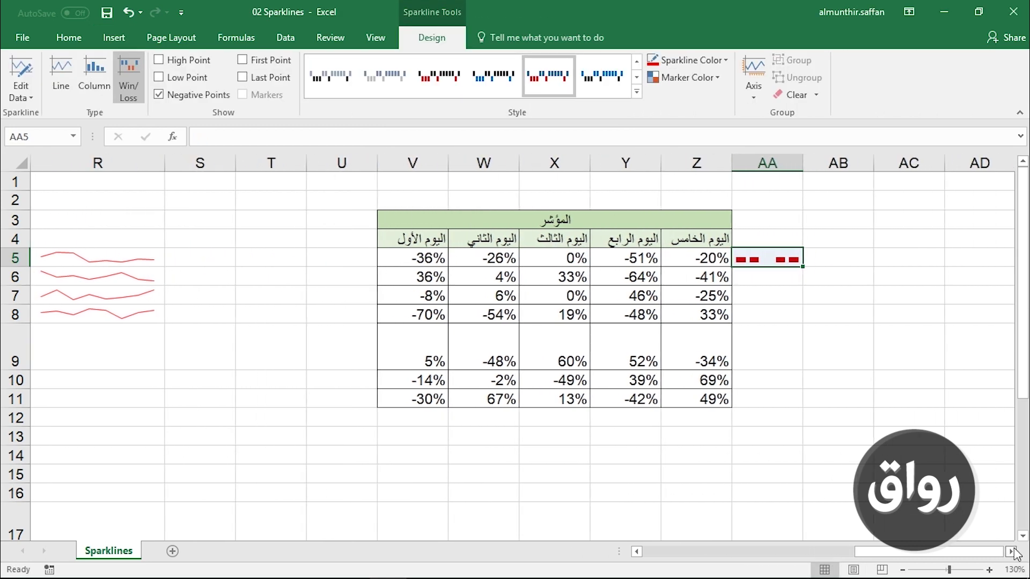
left_click_drag(802, 271, 791, 404)
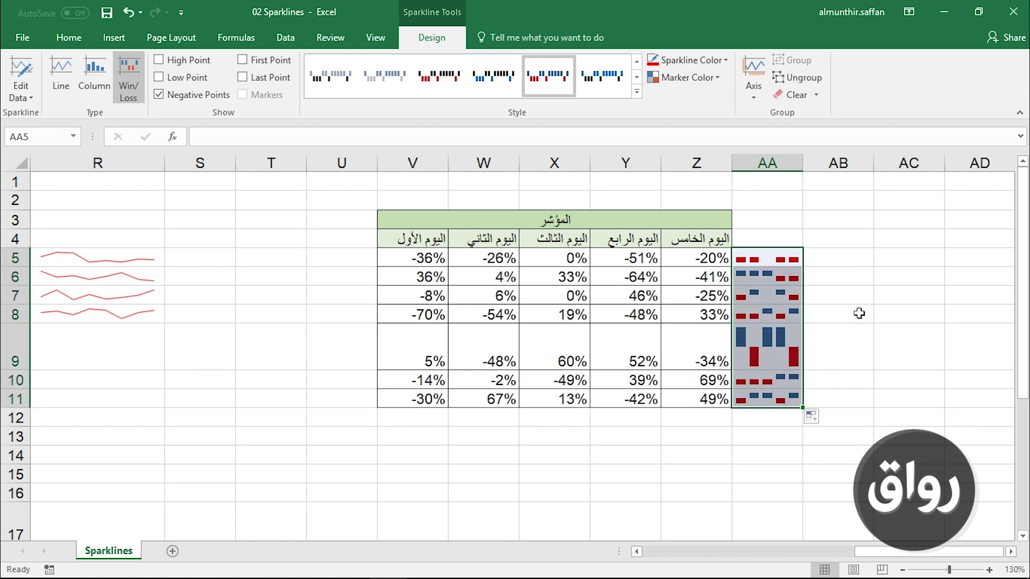
left_click(859, 317)
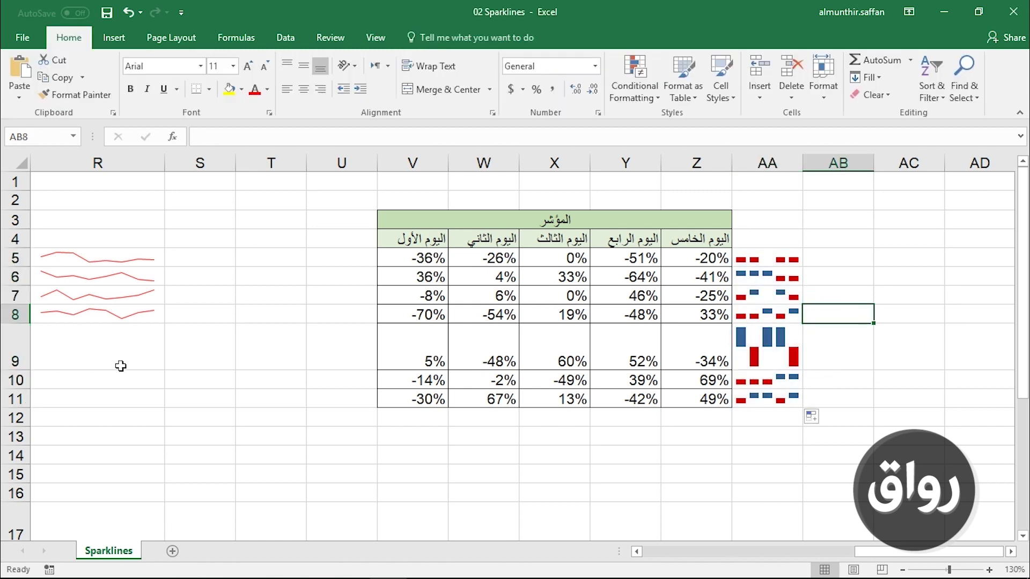
left_click_drag(26, 370, 26, 345)
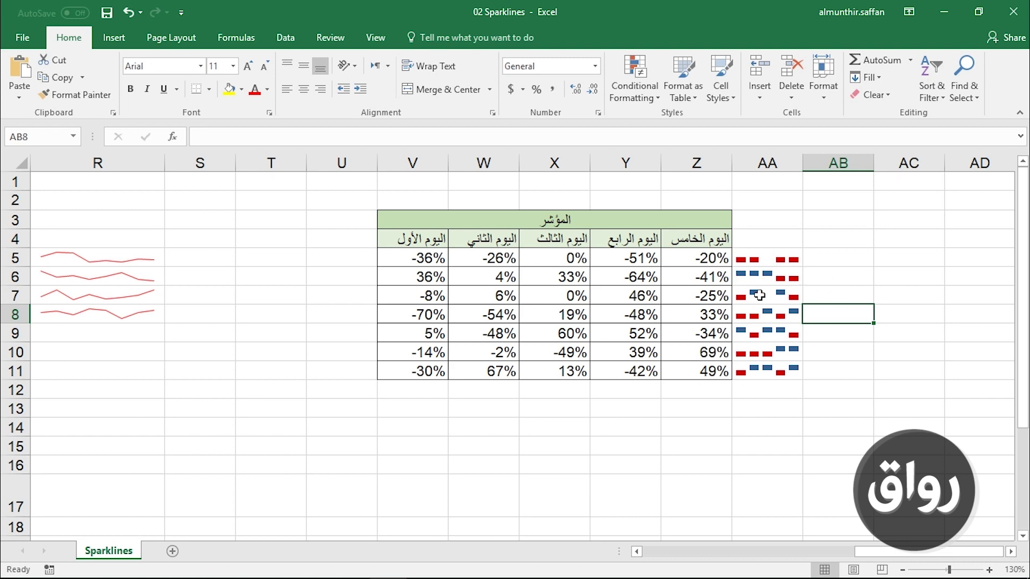
Step: Change the second-day value in cell W5 to 35% to update the first row's win/loss sparkline
left_click(771, 258)
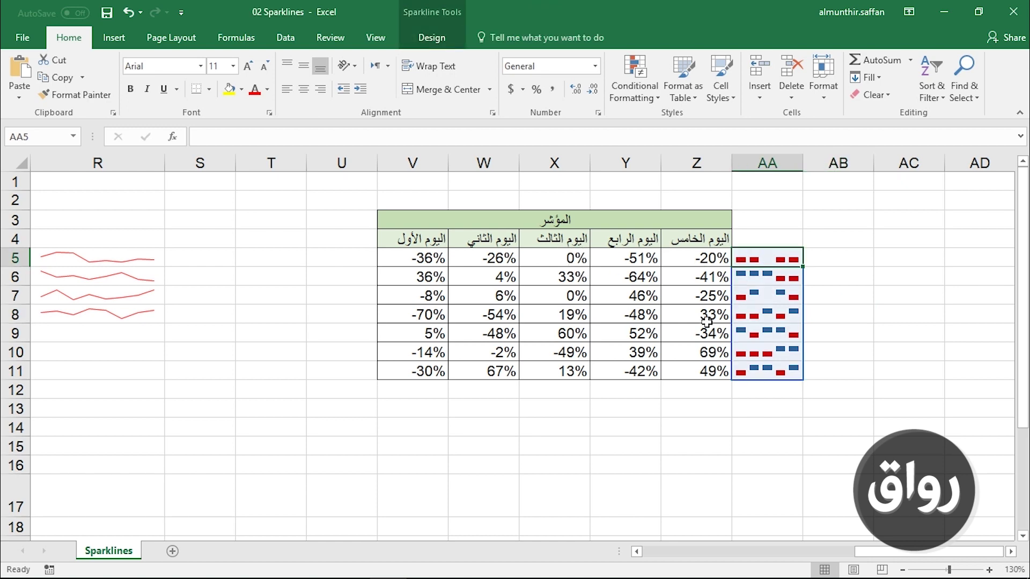
left_click(492, 257)
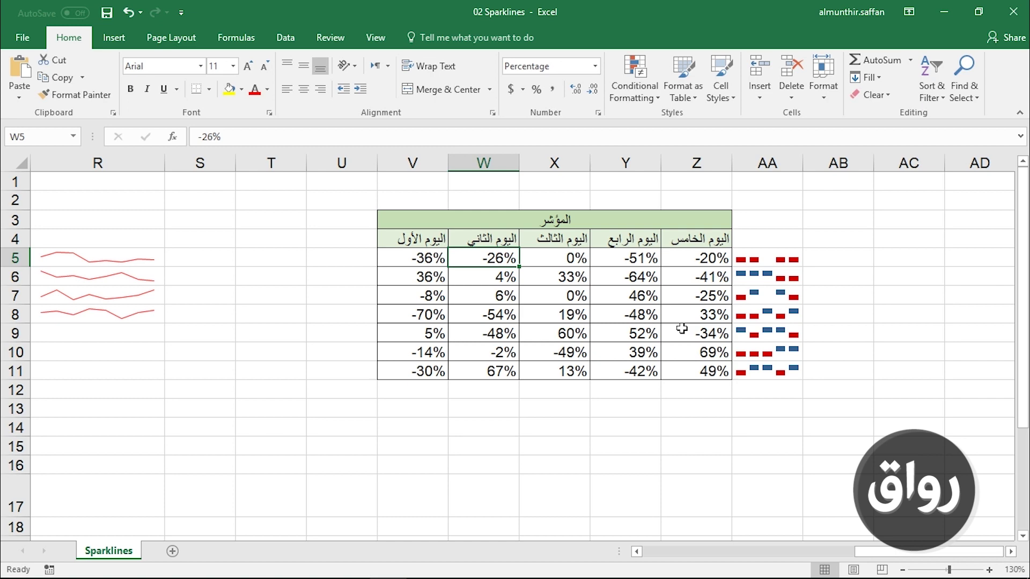
type("3")
type("5")
key("Return")
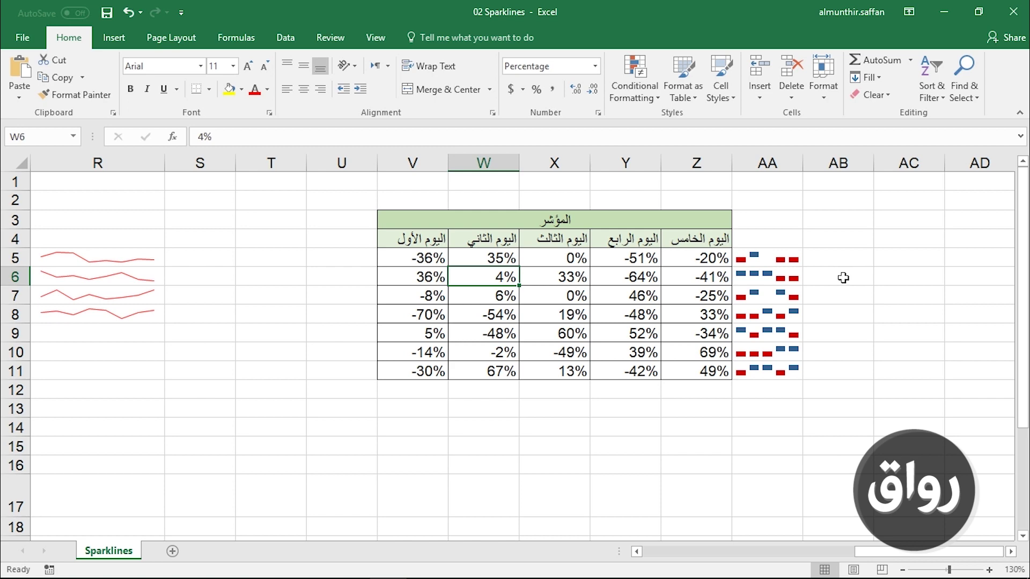
Step: Clear the win/loss sparklines from AA5:AA11 and deselect the range
left_click_drag(781, 258, 780, 368)
left_click(439, 38)
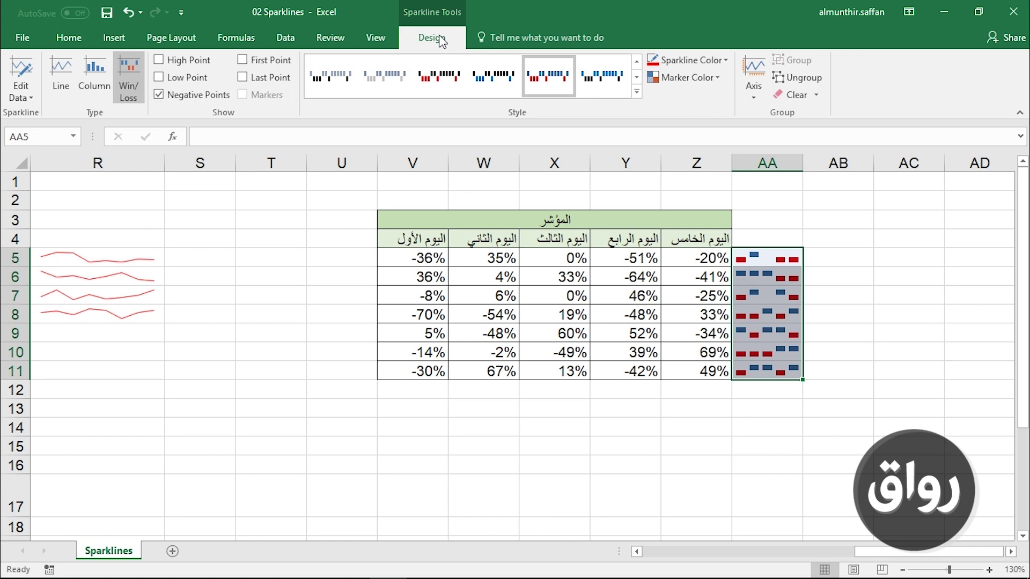
left_click(810, 93)
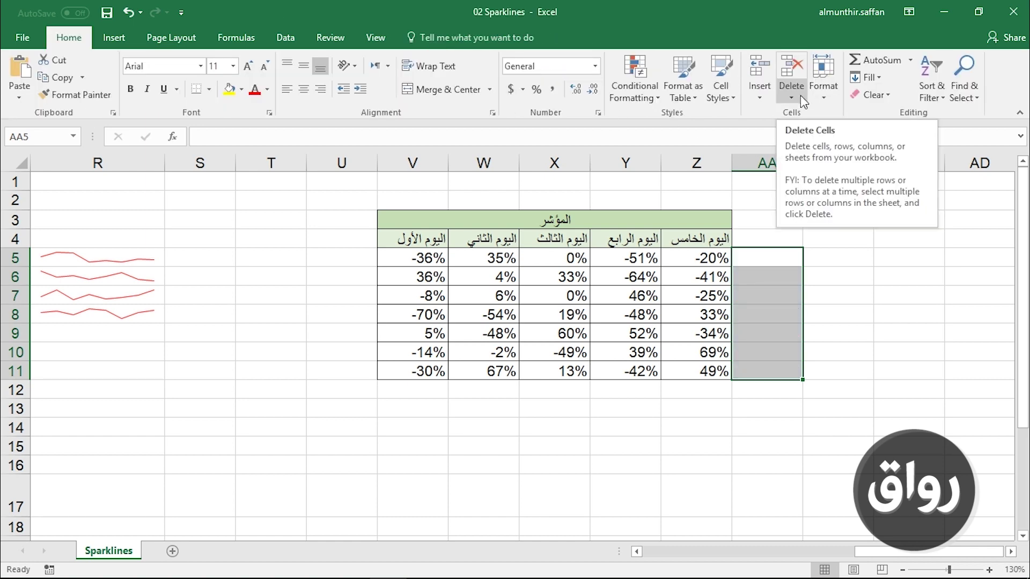
left_click(722, 219)
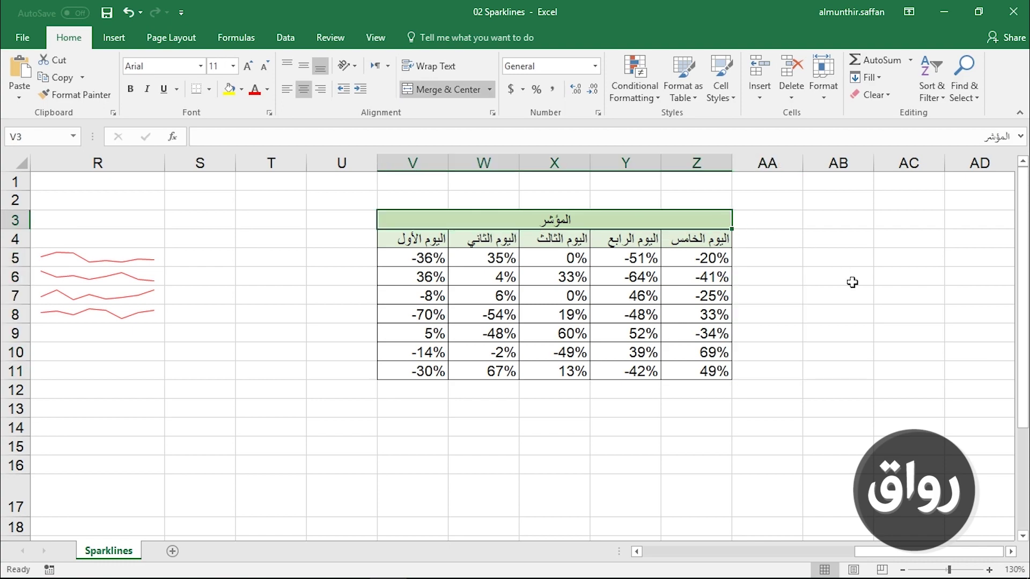